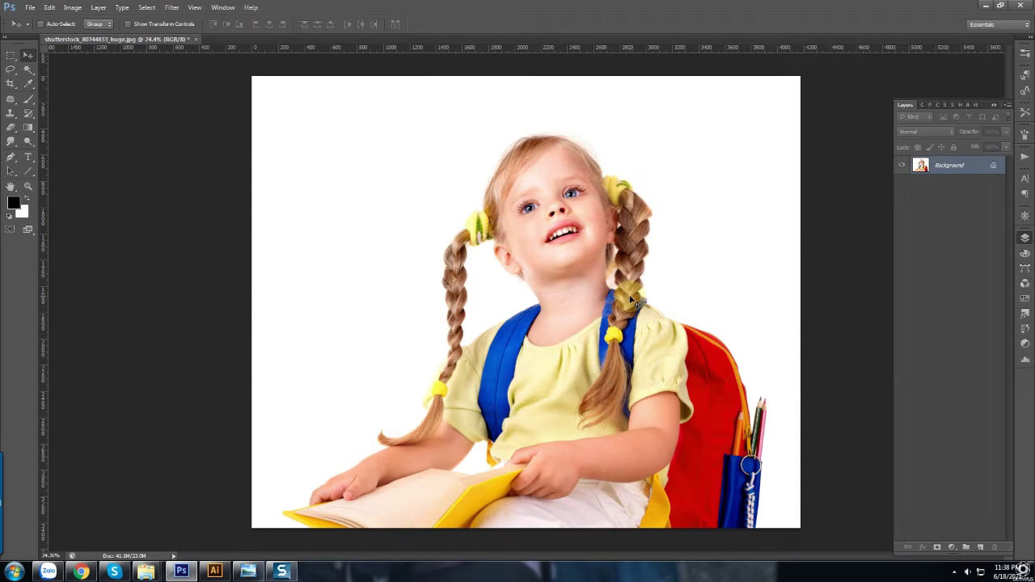
# Step: Duplicate the photo to Layer 1 and convert it to black and white with Auto settings
pyautogui.hotkey('ctrl', 'j')
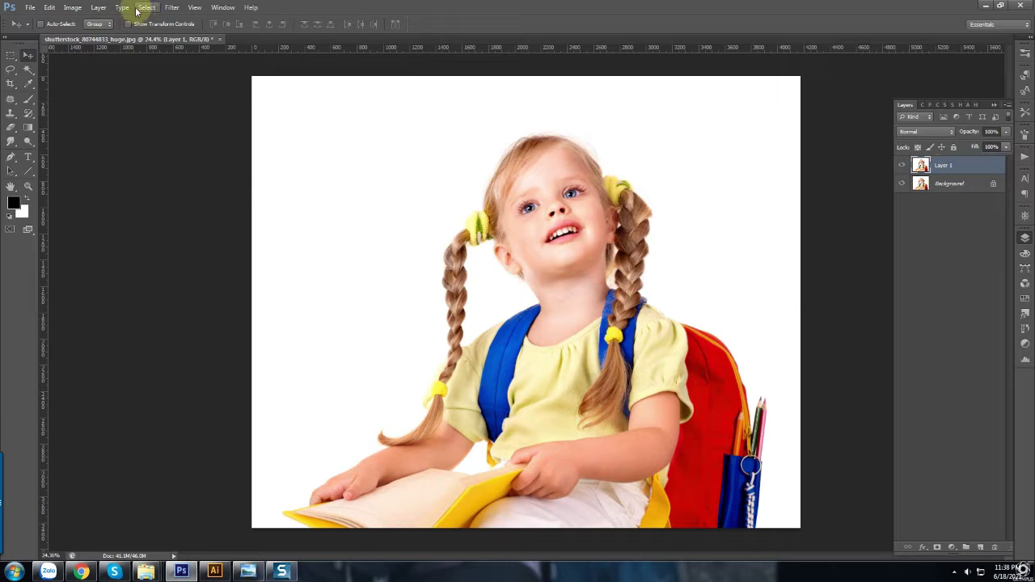
pyautogui.click(70, 9)
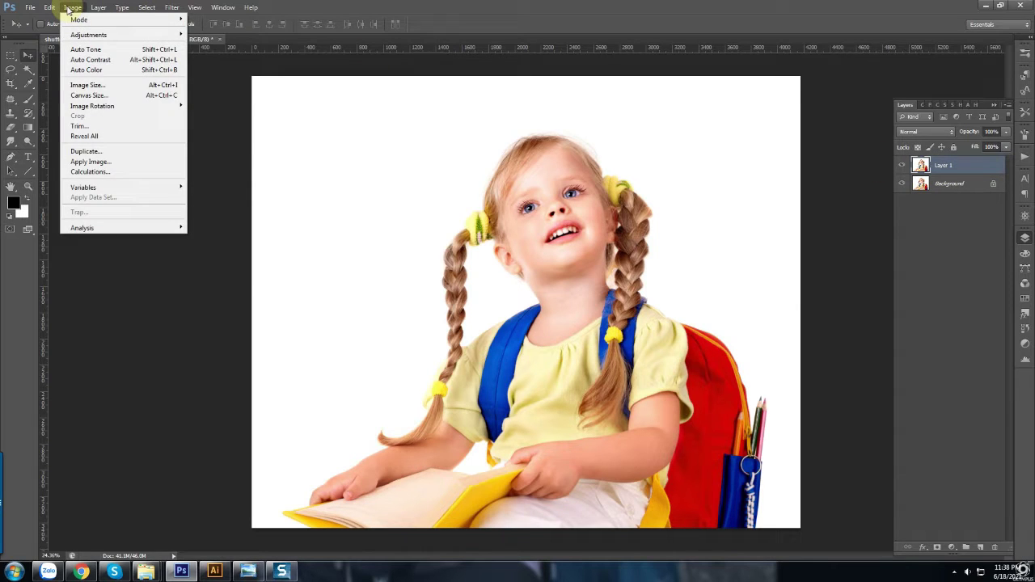
pyautogui.moveTo(89, 34)
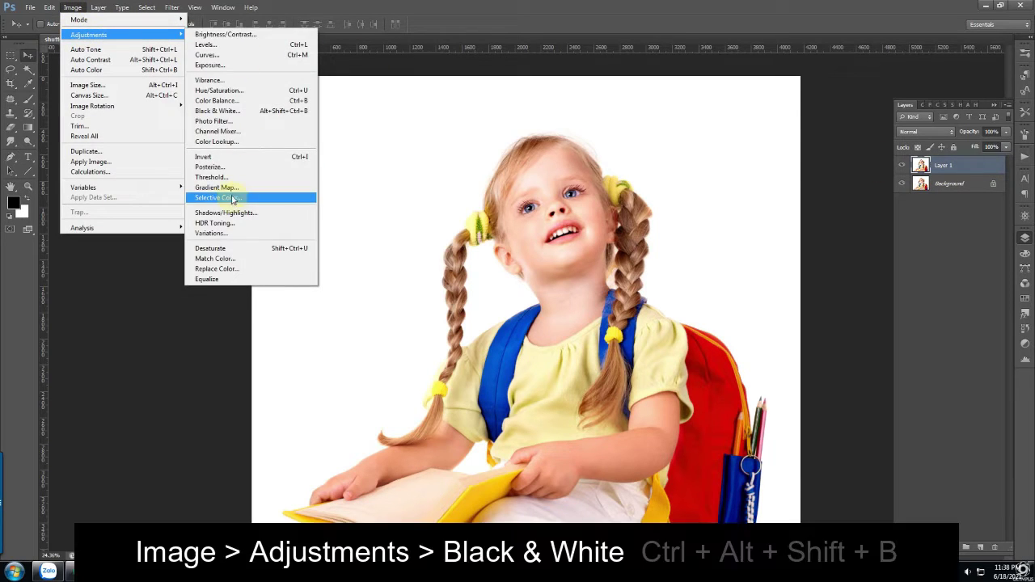
pyautogui.click(221, 114)
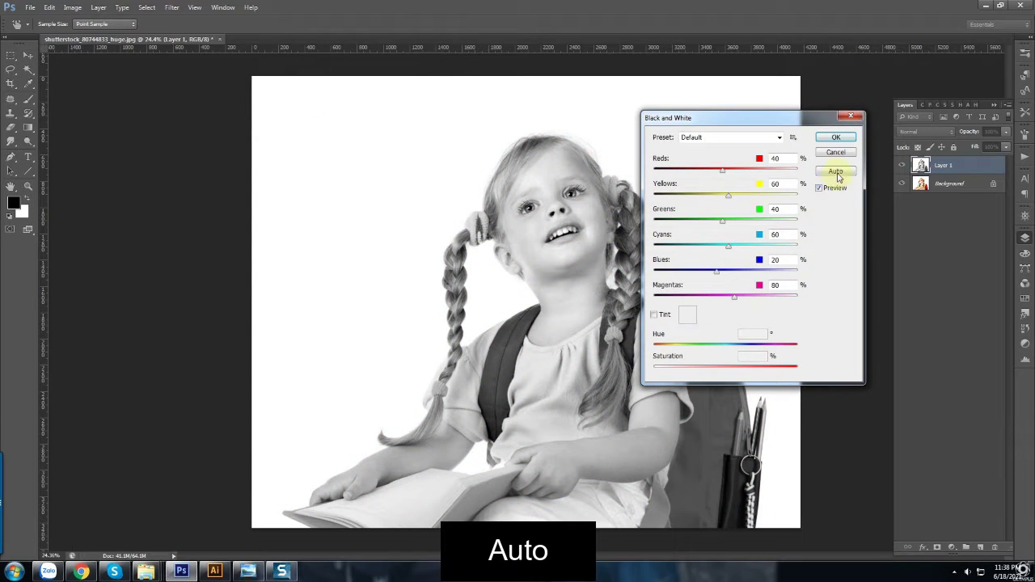
pyautogui.click(838, 175)
pyautogui.click(881, 105)
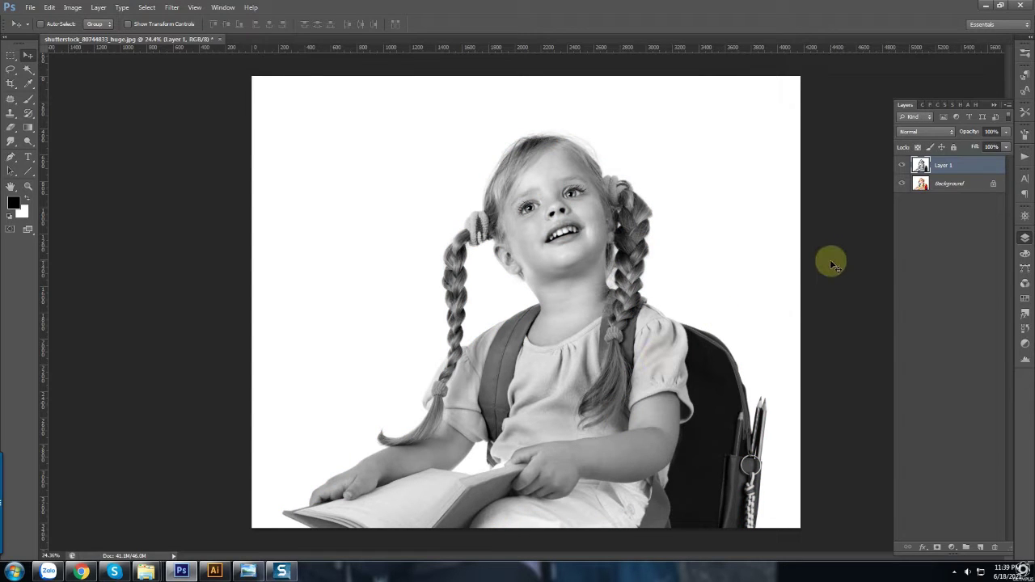
# Step: Duplicate the grayscale layer and raise its contrast with Levels inputs 76, 1.00 and 167
pyautogui.hotkey('ctrl', 'j')
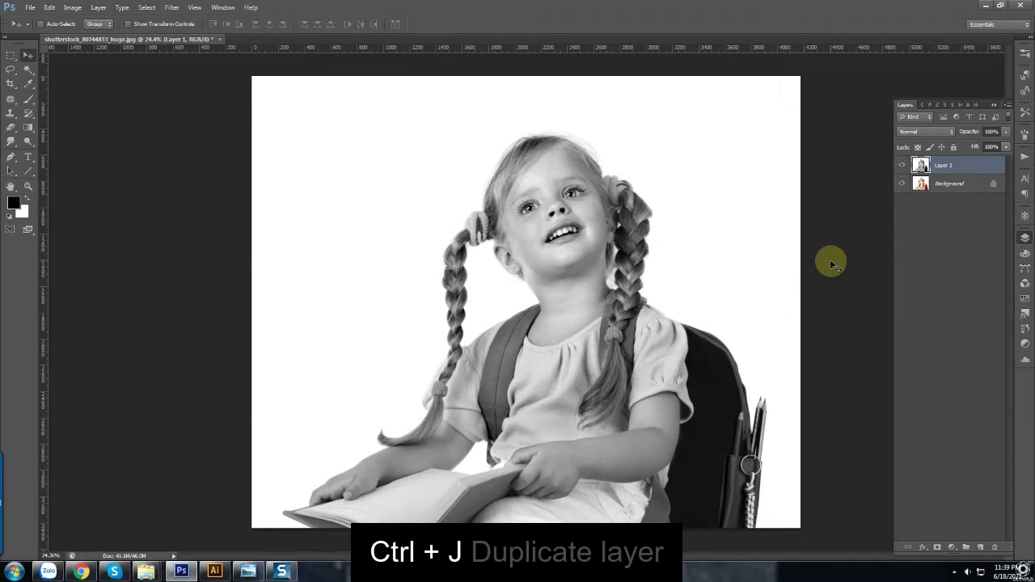
pyautogui.hotkey('ctrl', 'j')
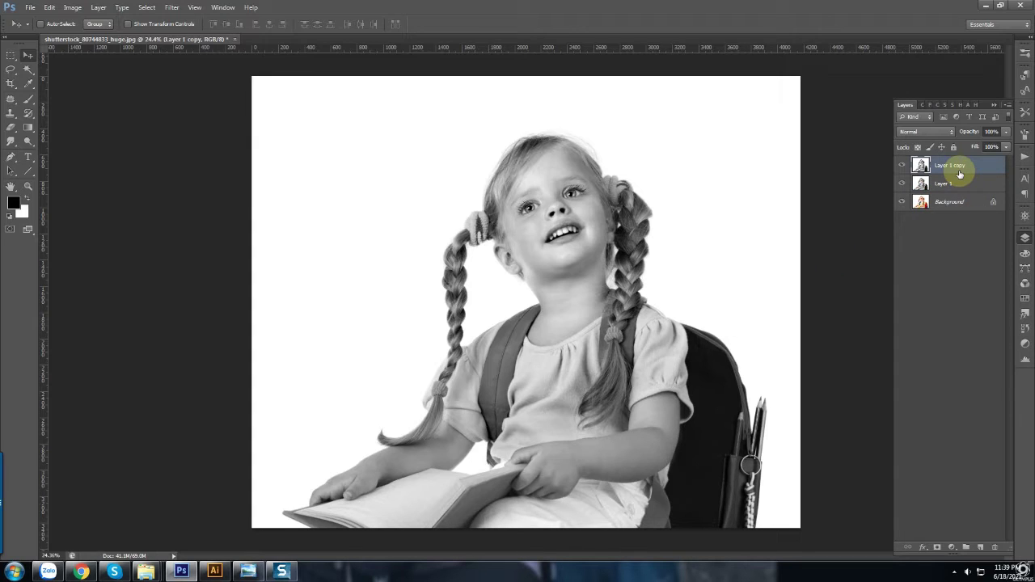
pyautogui.hotkey('ctrl', 'l')
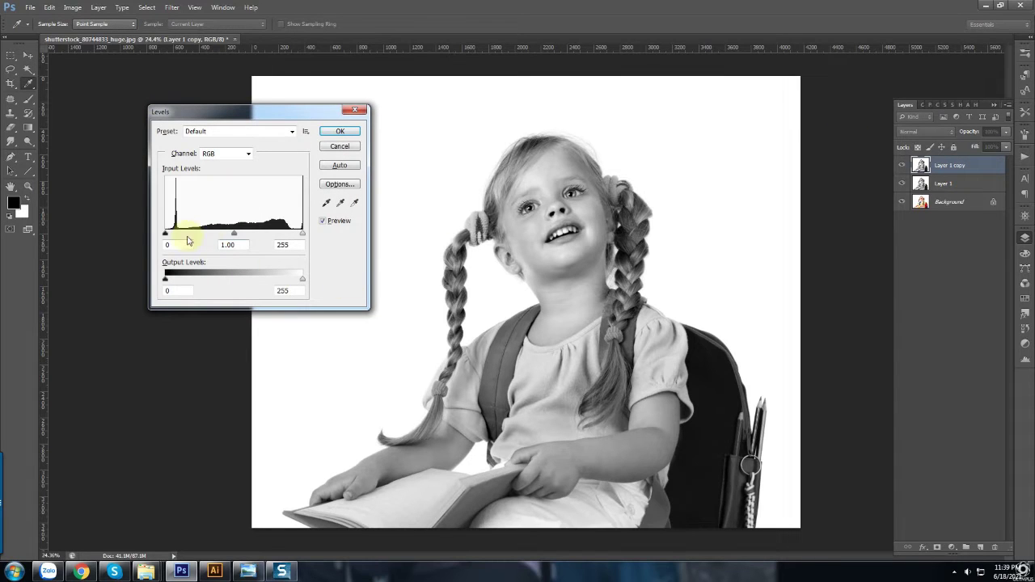
pyautogui.moveTo(164, 233); pyautogui.dragTo(202, 235)
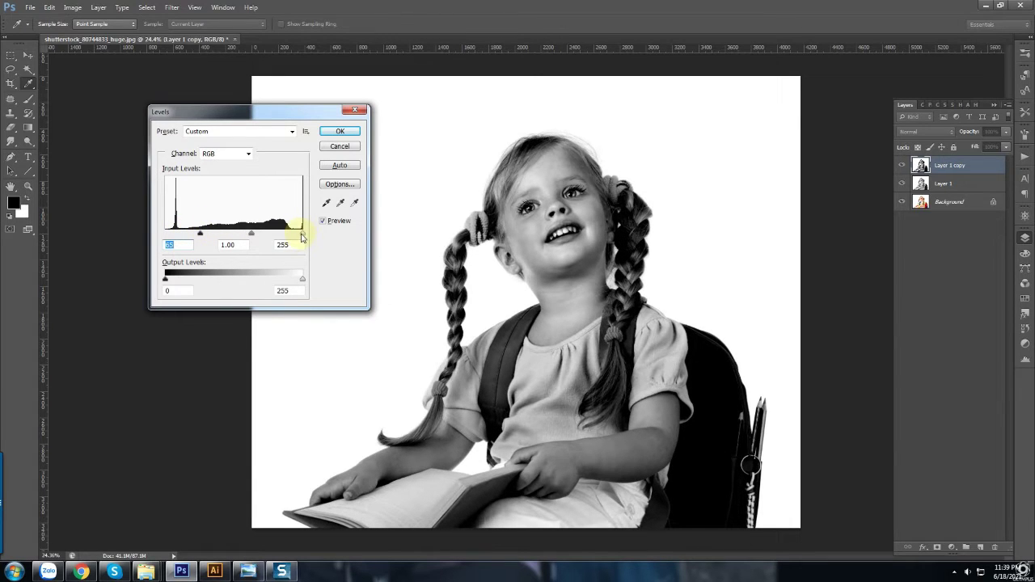
pyautogui.moveTo(302, 236); pyautogui.dragTo(265, 235)
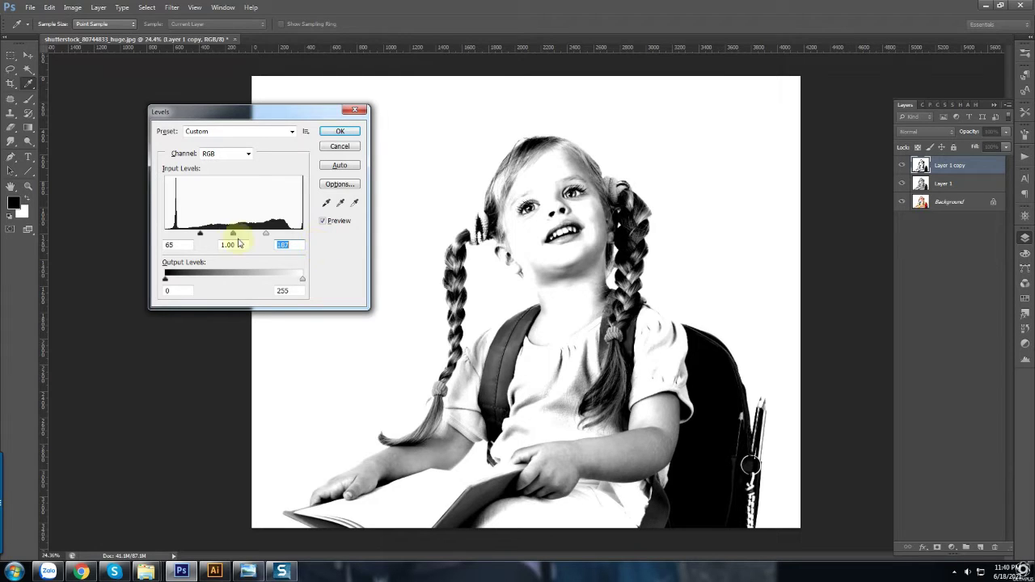
pyautogui.moveTo(201, 233); pyautogui.dragTo(207, 236)
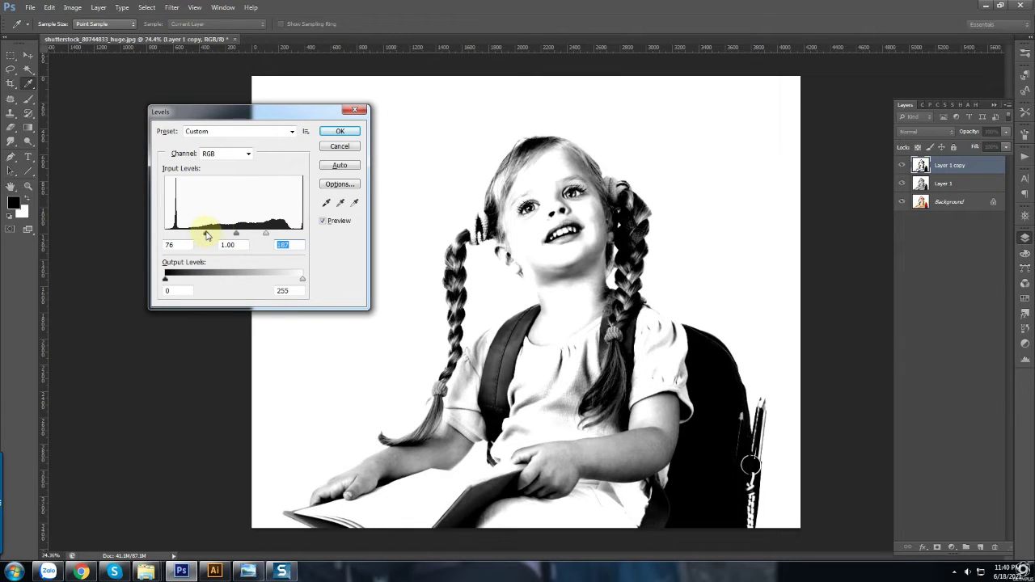
pyautogui.click(340, 131)
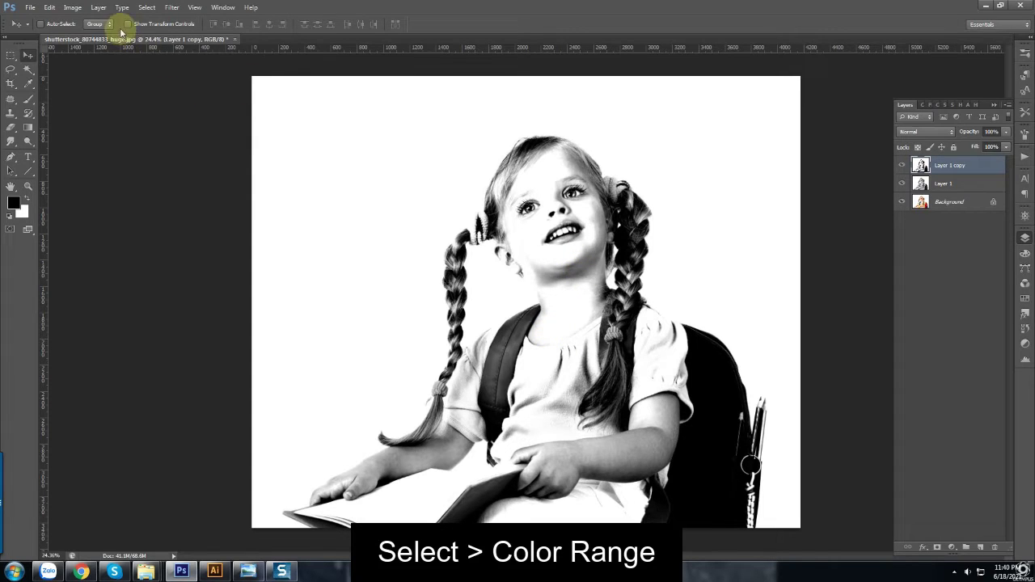
# Step: Select the dark tones with an inverted Color Range, Fuzziness 200, sampled from the light forehead
pyautogui.click(146, 7)
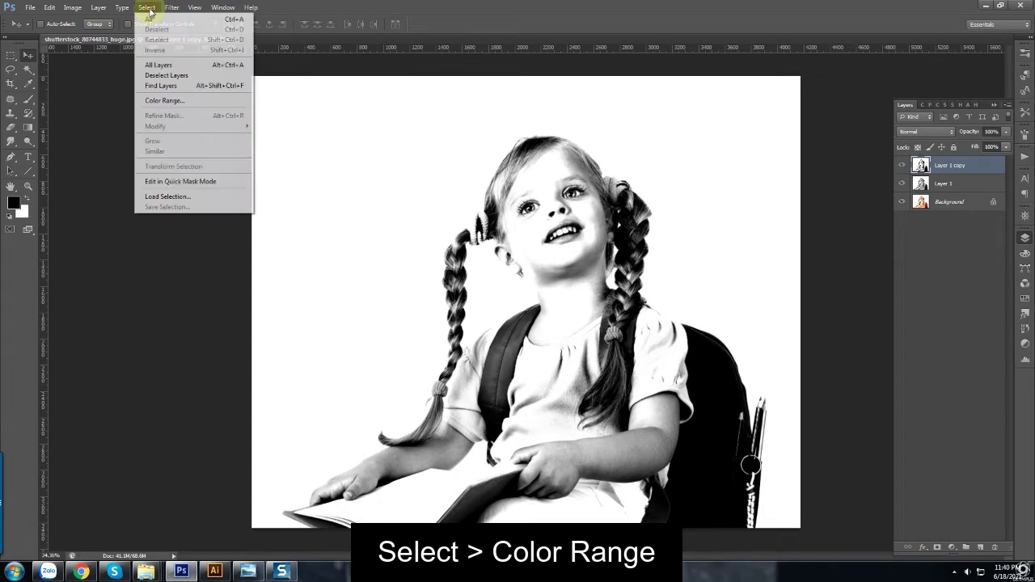
pyautogui.click(163, 100)
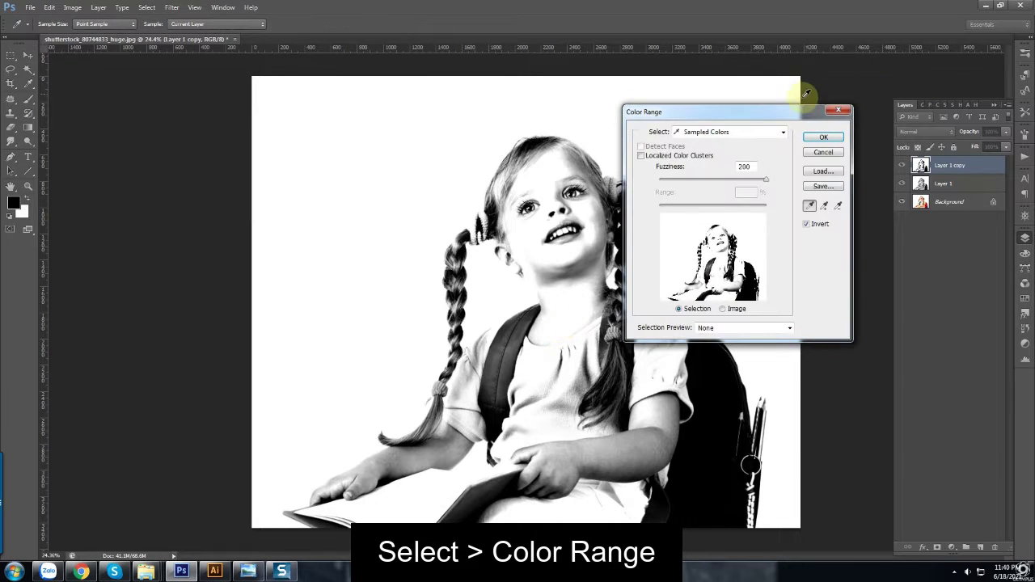
pyautogui.moveTo(751, 111); pyautogui.dragTo(327, 130)
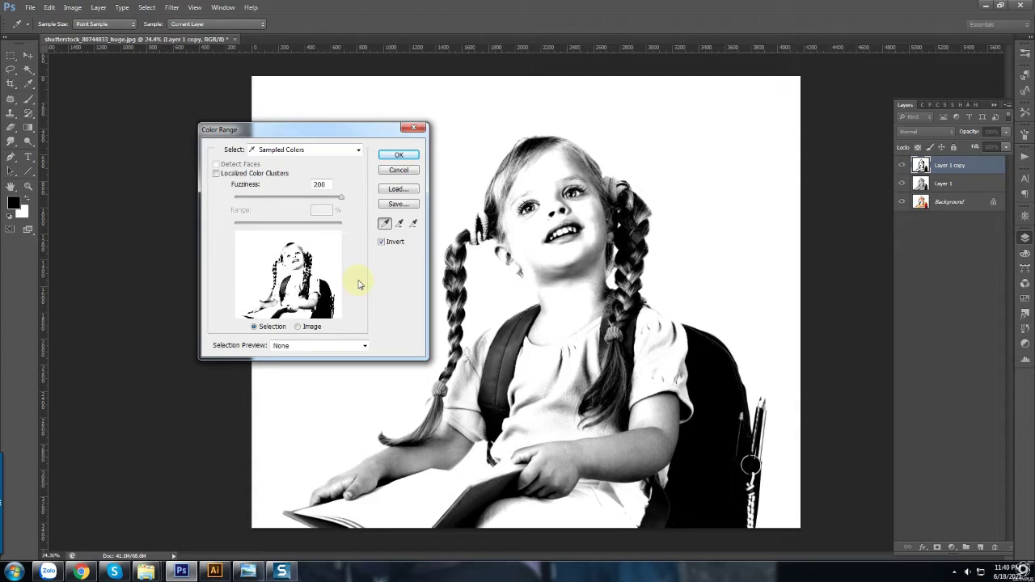
pyautogui.click(545, 173)
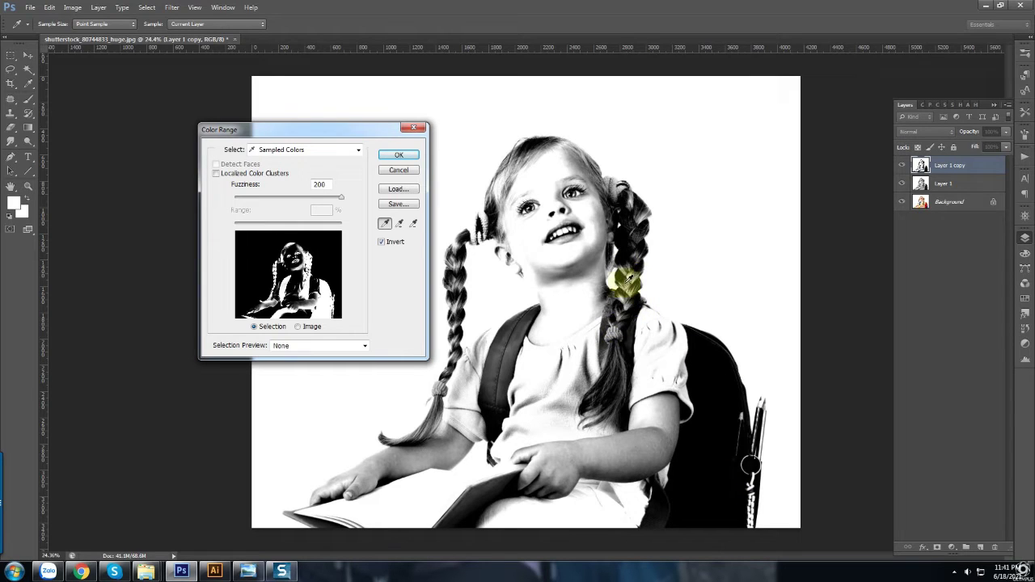
pyautogui.click(405, 157)
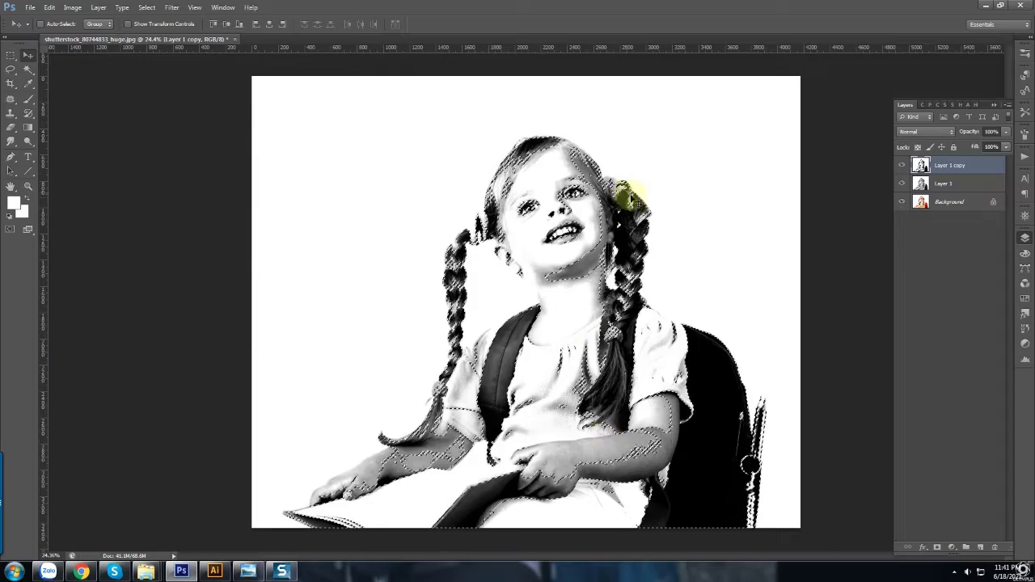
pyautogui.scroll(2, 627, 196)
pyautogui.scroll(2, 582, 173)
pyautogui.scroll(1, 596, 180)
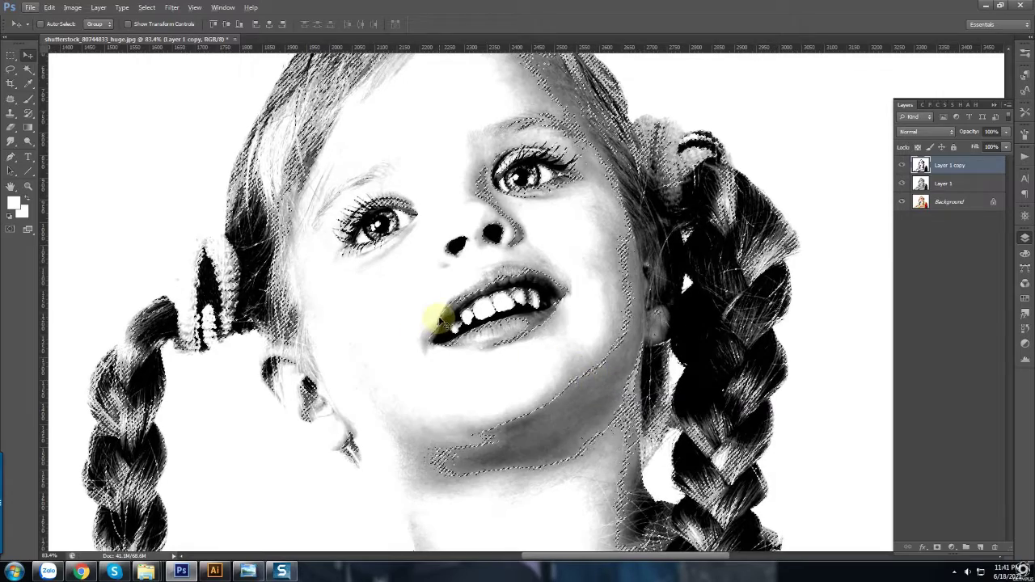
pyautogui.scroll(5, 356, 183)
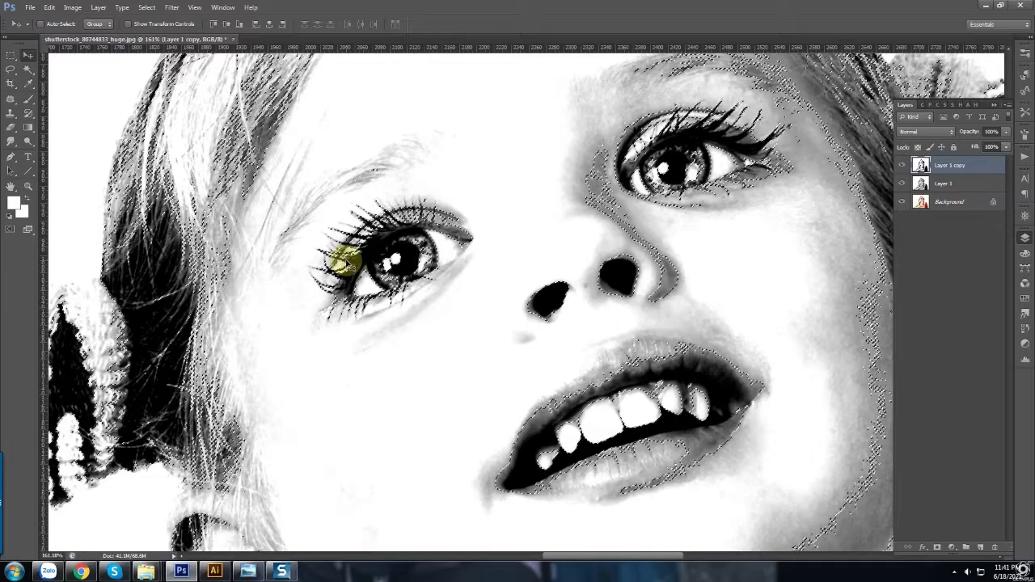
pyautogui.scroll(-1, 346, 263)
pyautogui.scroll(-2, 339, 243)
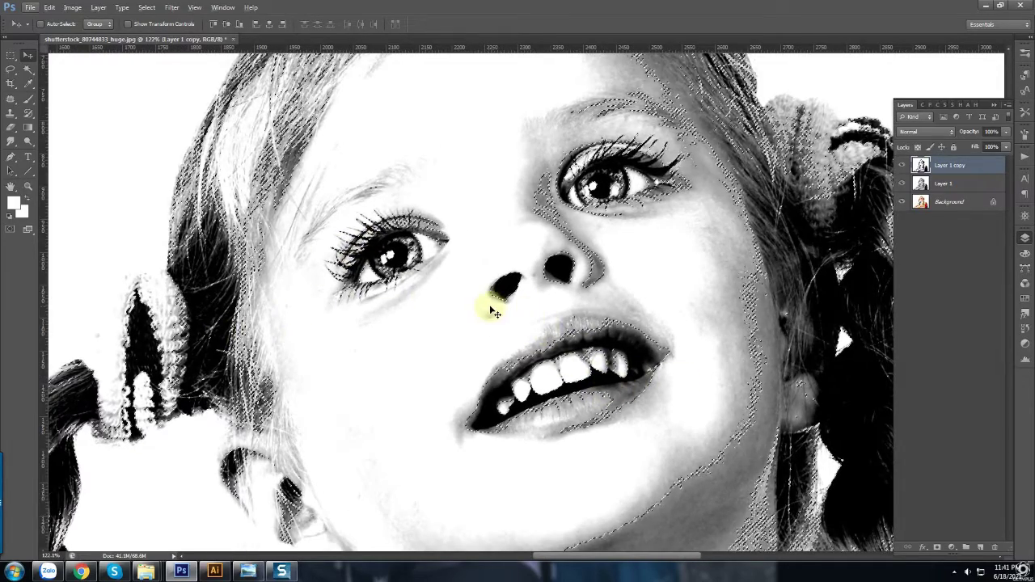
pyautogui.scroll(-2, 495, 301)
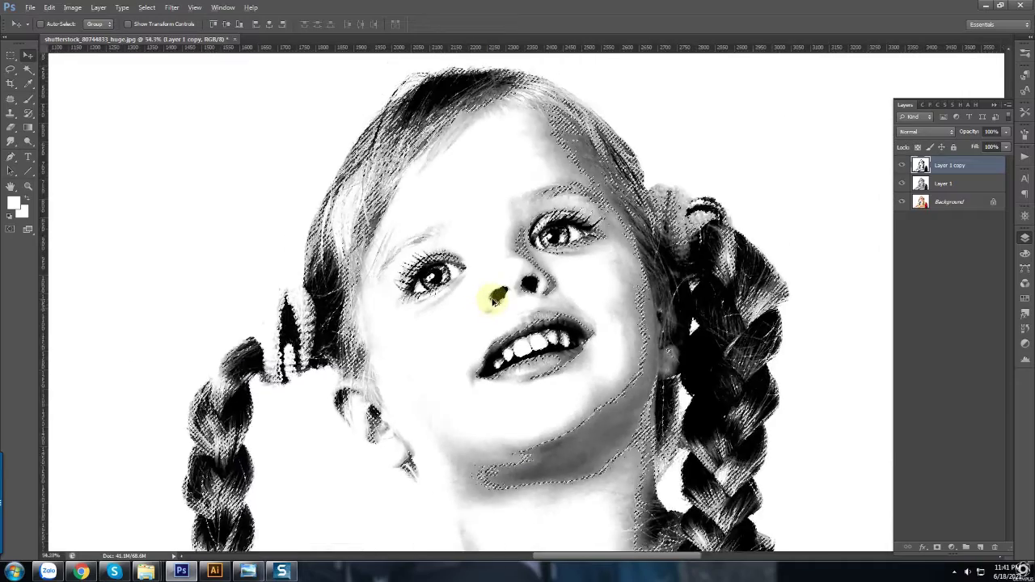
pyautogui.scroll(-2, 495, 298)
pyautogui.scroll(-1, 531, 296)
pyautogui.scroll(-2, 596, 369)
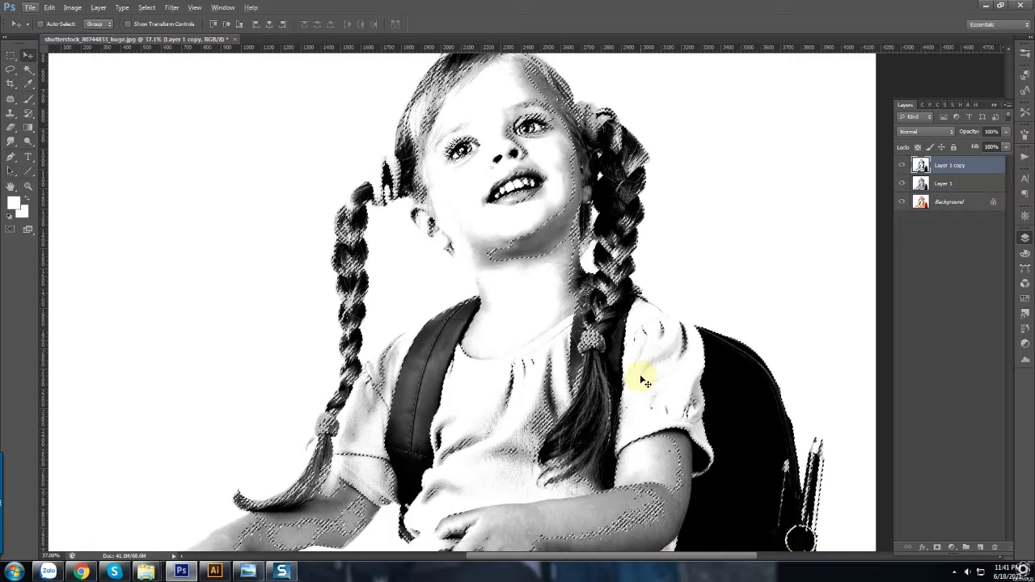
pyautogui.scroll(3, 522, 123)
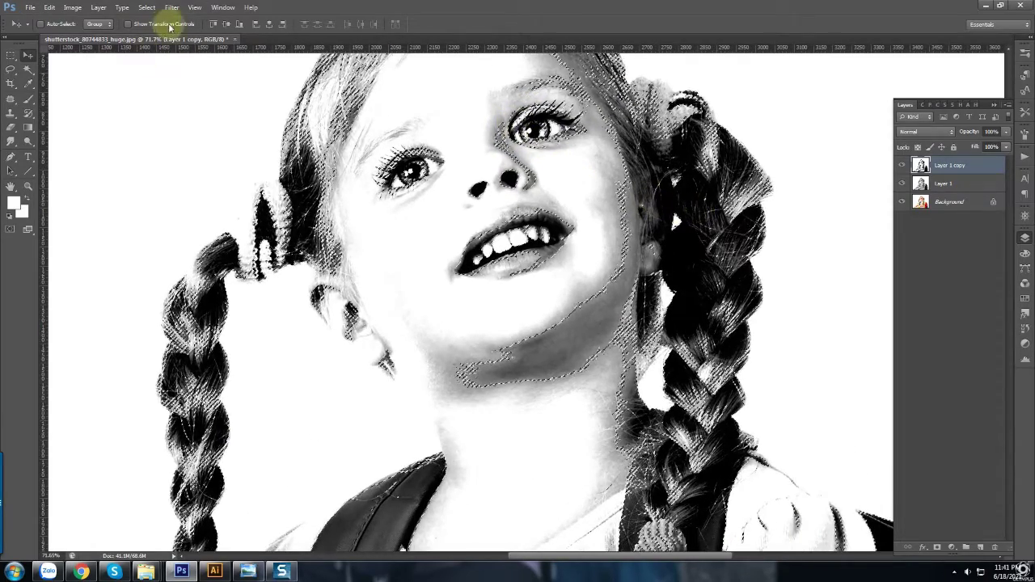
# Step: Expand the dark-tone selection outward around the hair and face
pyautogui.click(147, 10)
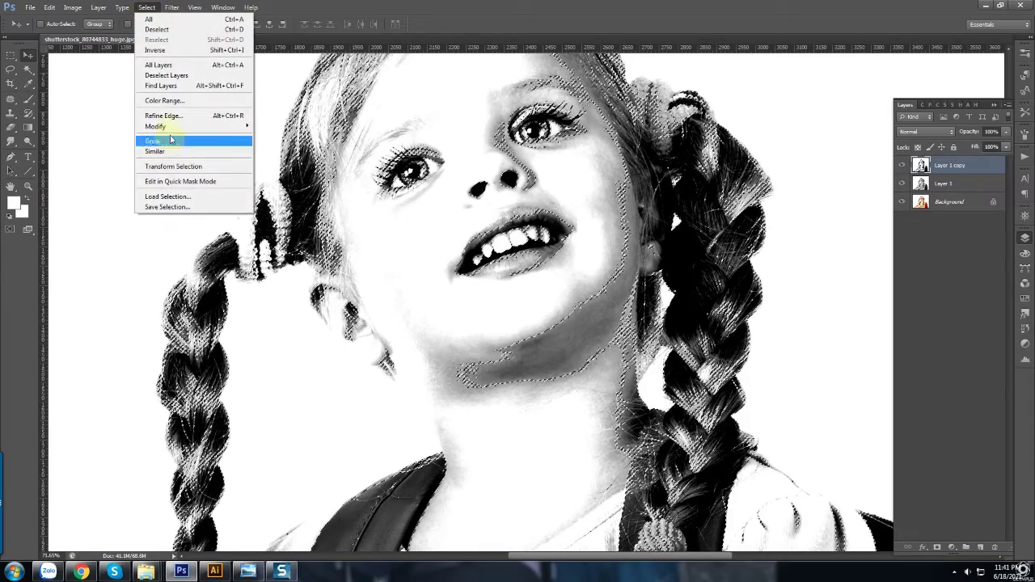
pyautogui.moveTo(155, 126)
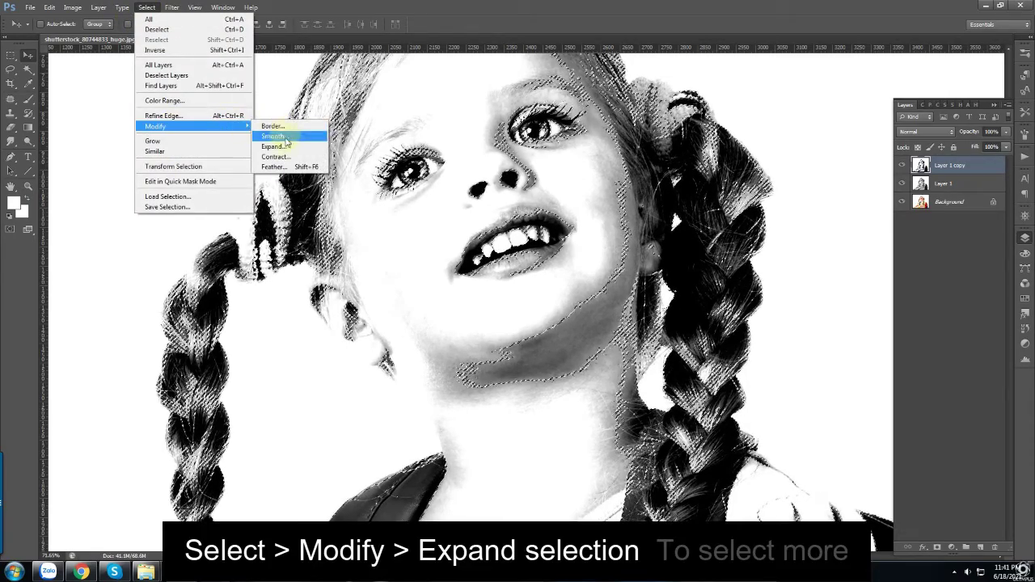
pyautogui.click(271, 147)
pyautogui.moveTo(534, 173); pyautogui.dragTo(725, 107)
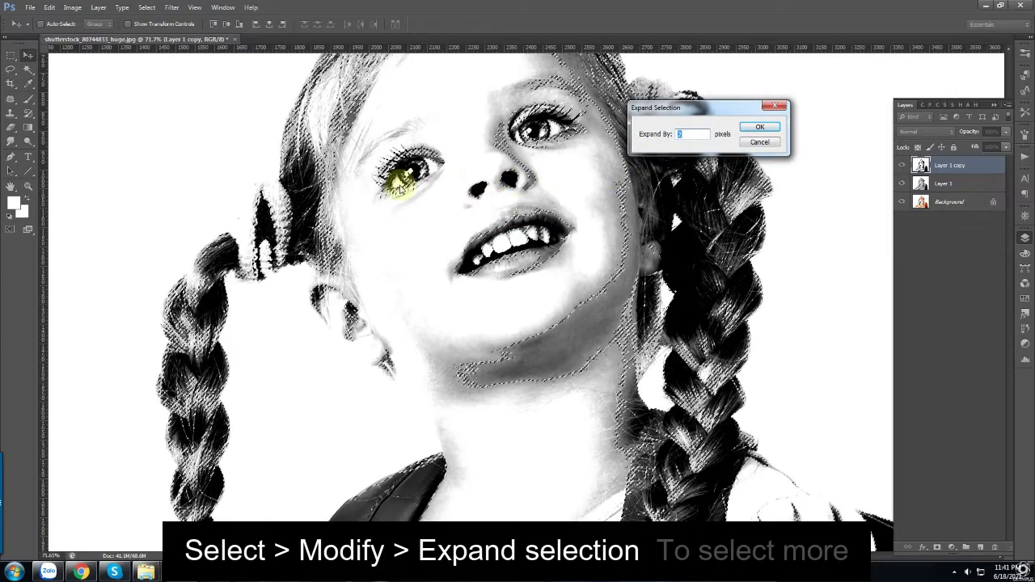
pyautogui.click(760, 130)
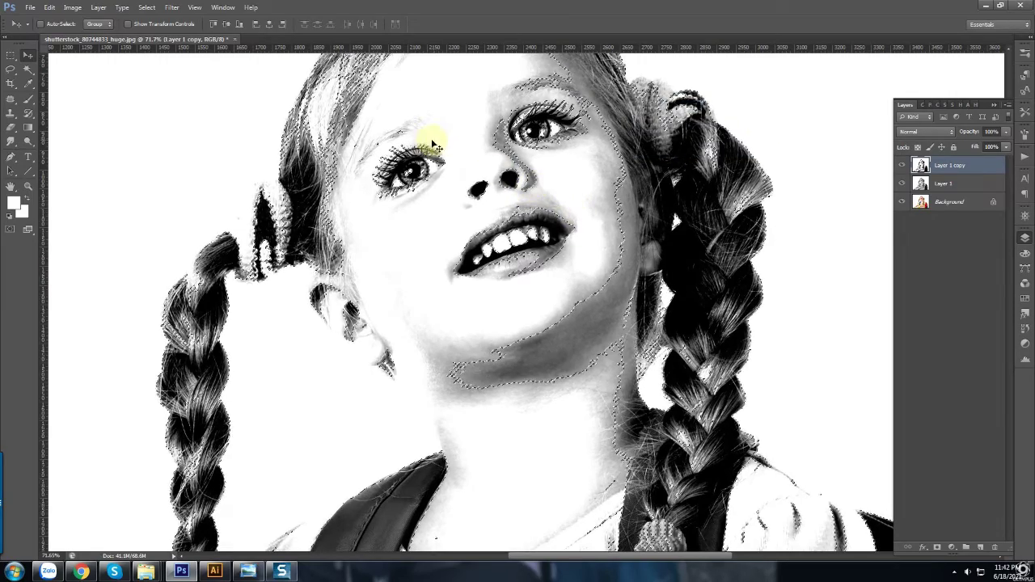
pyautogui.hotkey('ctrl', '0')
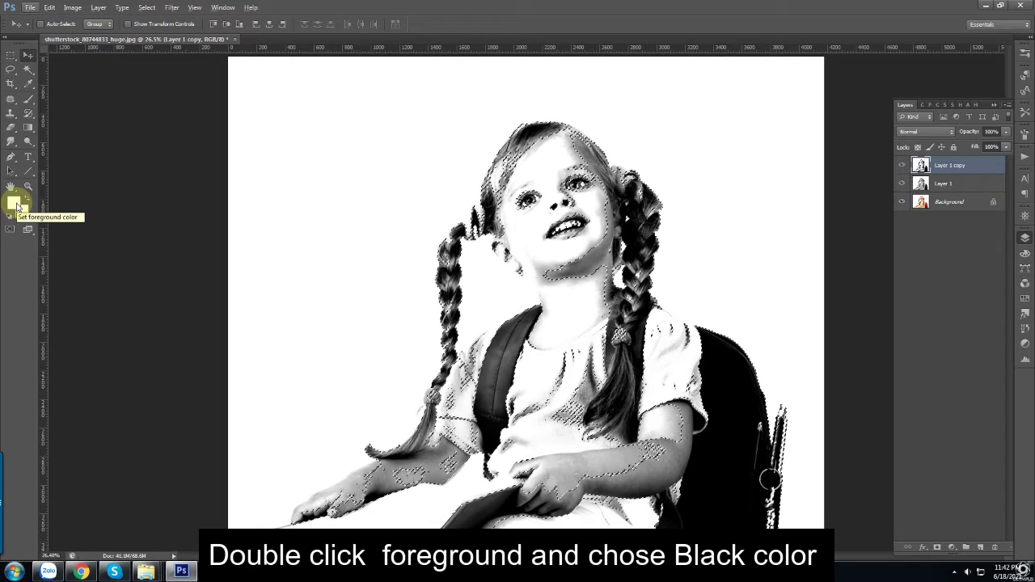
# Step: Set the foreground colour to black and fill the selection with it
pyautogui.doubleClick(14, 203)
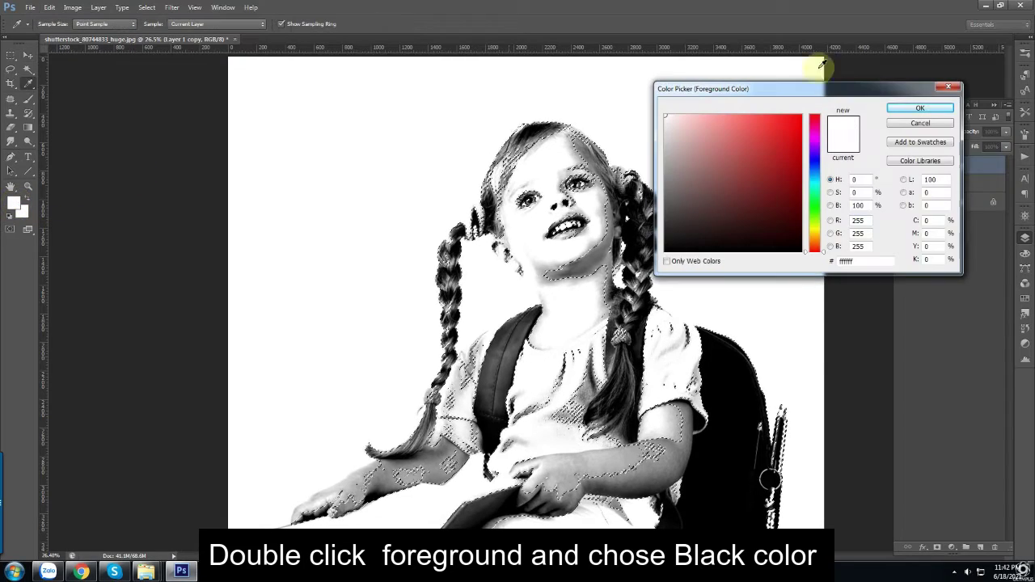
pyautogui.click(603, 230)
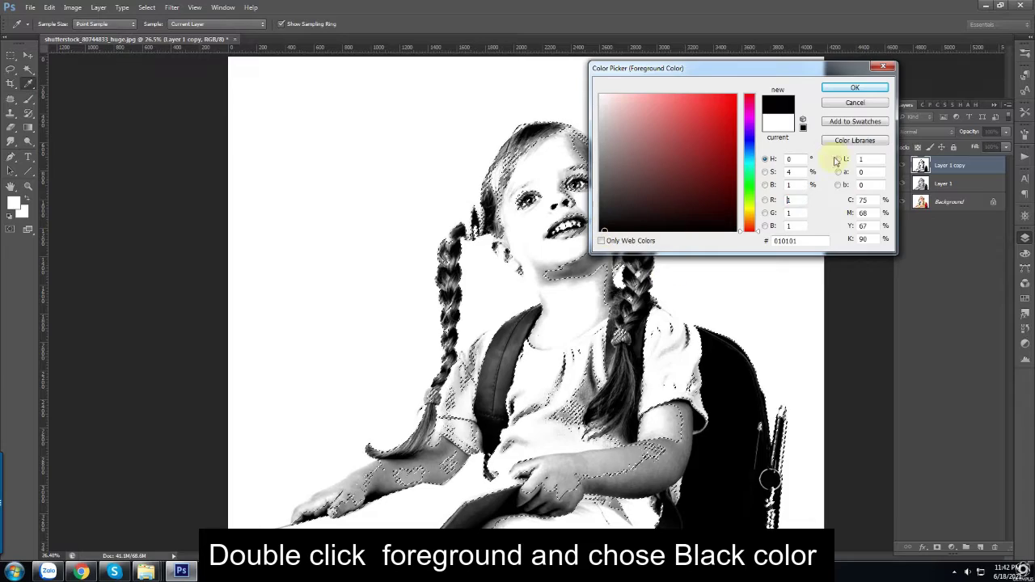
pyautogui.click(856, 88)
pyautogui.press('v')
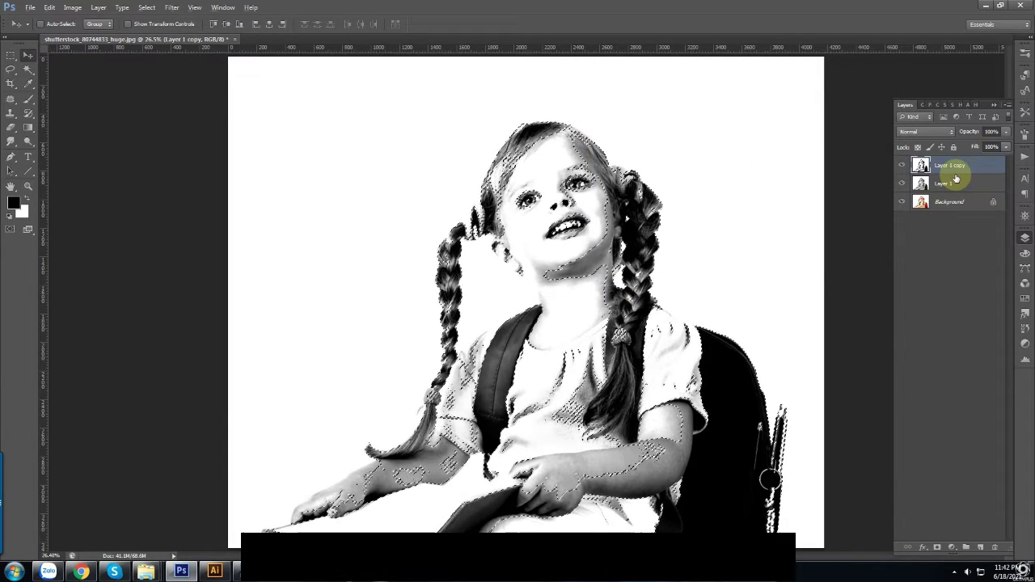
pyautogui.hotkey('alt', 'Delete')
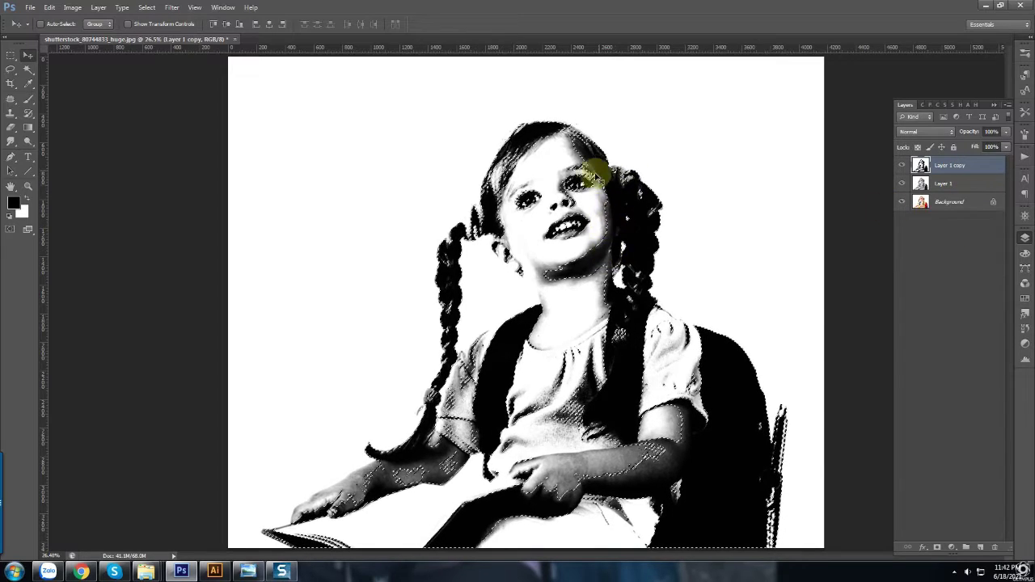
# Step: Deselect everything and bring up Save As for a JPEG copy
pyautogui.scroll(3, 612, 232)
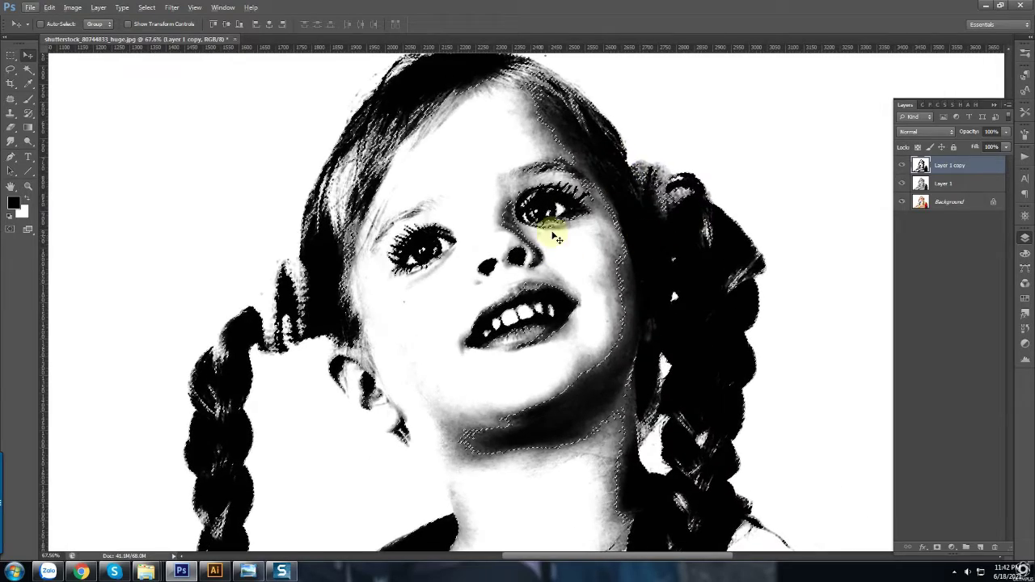
pyautogui.scroll(-3, 554, 231)
pyautogui.hotkey('ctrl', 'd')
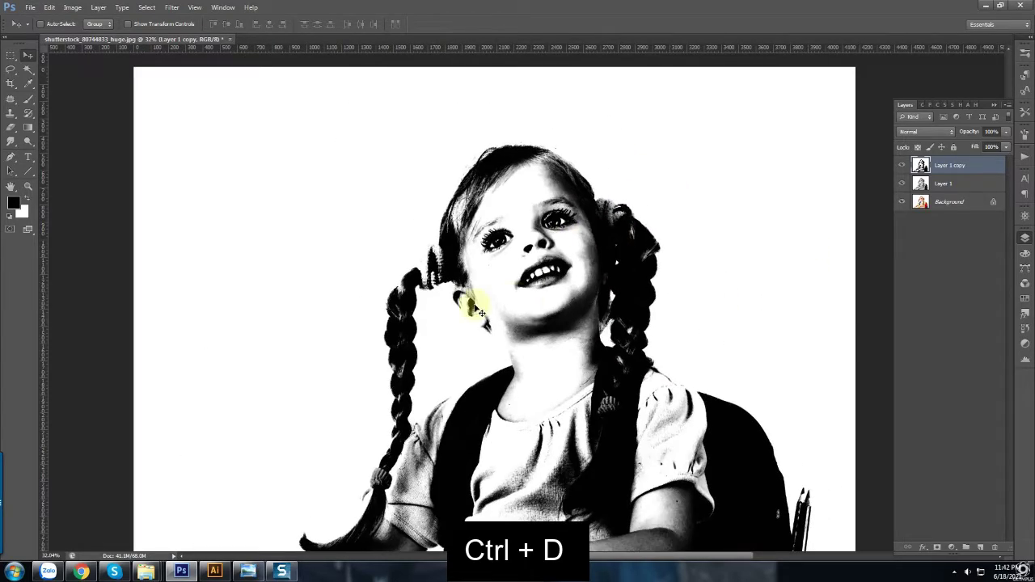
pyautogui.hotkey('ctrl', 'shift', 's')
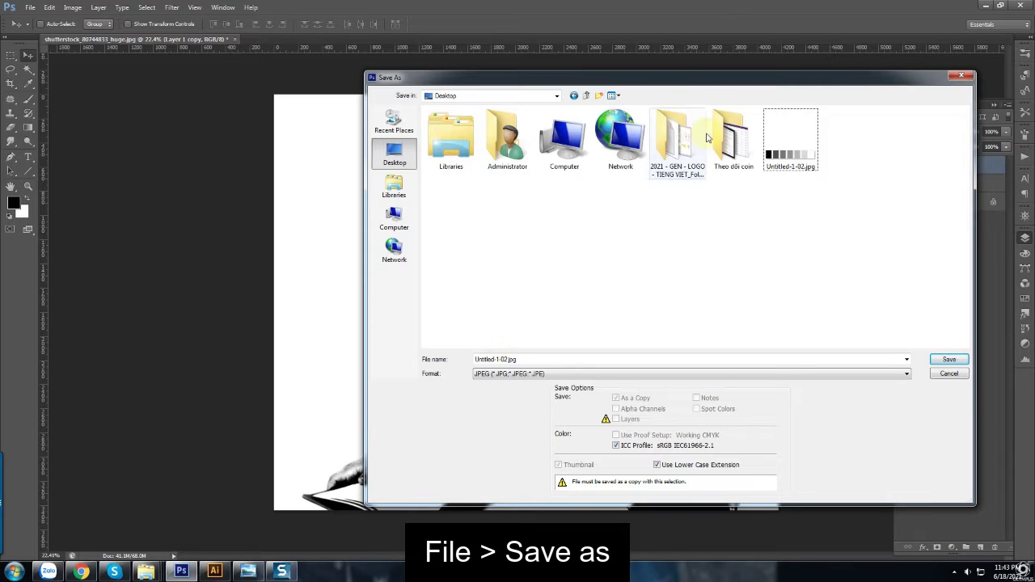
# Step: Save the image to the Desktop as trace anh.jpg, accepting the default JPEG options
pyautogui.doubleClick(498, 359)
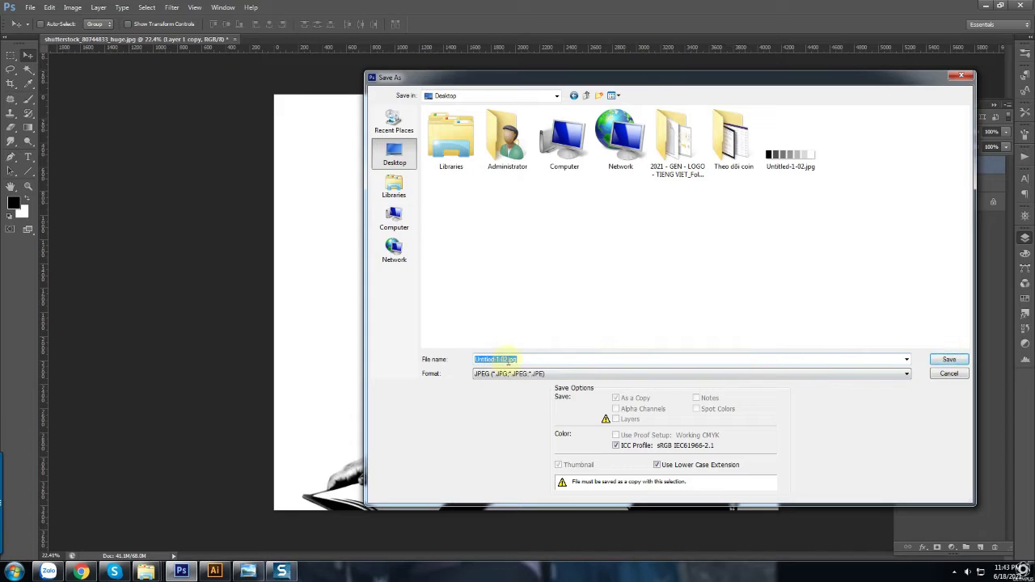
pyautogui.click(511, 359)
pyautogui.moveTo(507, 359); pyautogui.dragTo(358, 351)
pyautogui.write('trace anh')
pyautogui.press('Return')
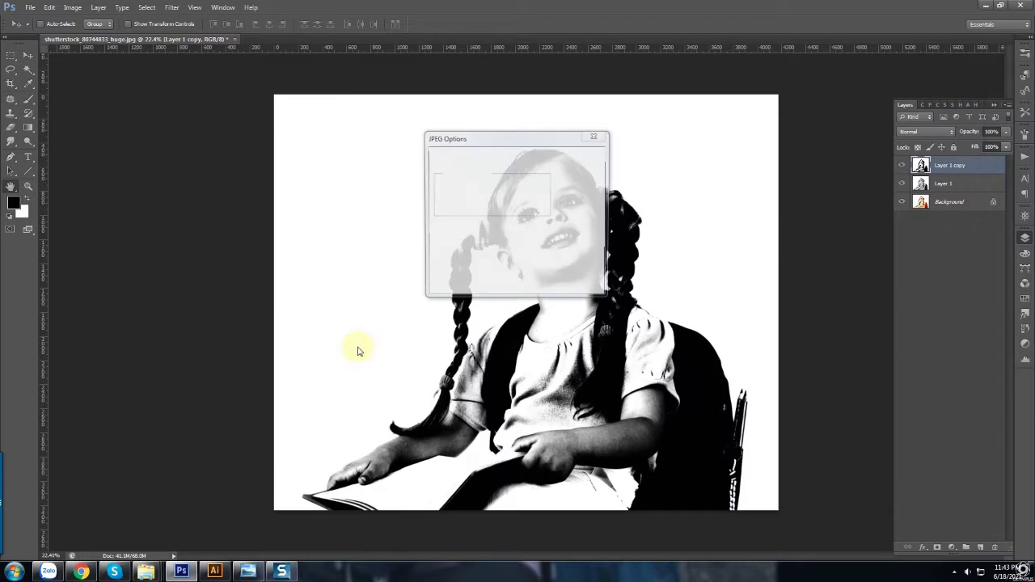
pyautogui.press('Return')
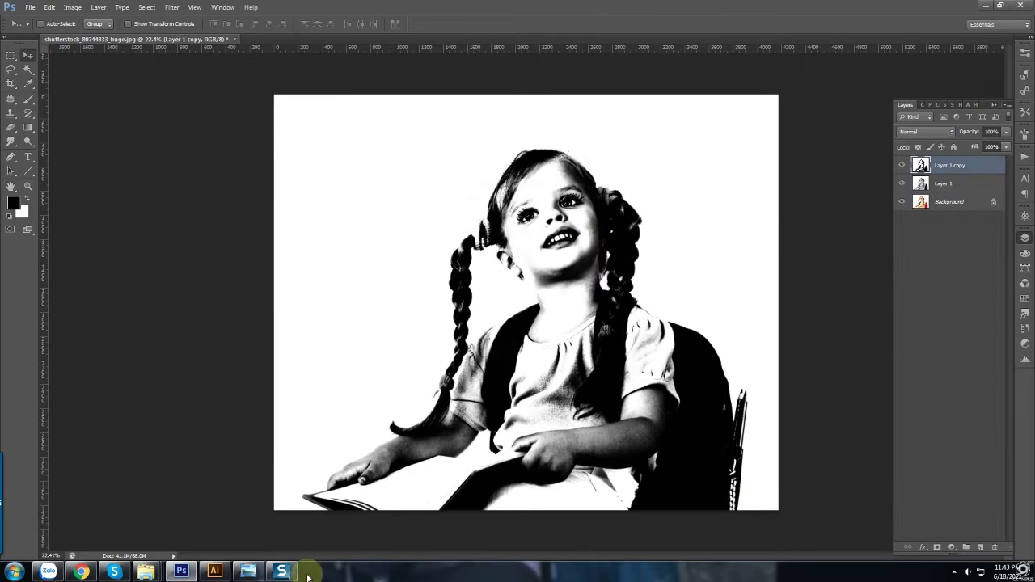
# Step: Place the black-and-white JPEG in Illustrator and trace it and the colour photo as Black and White Logo
pyautogui.click(227, 575)
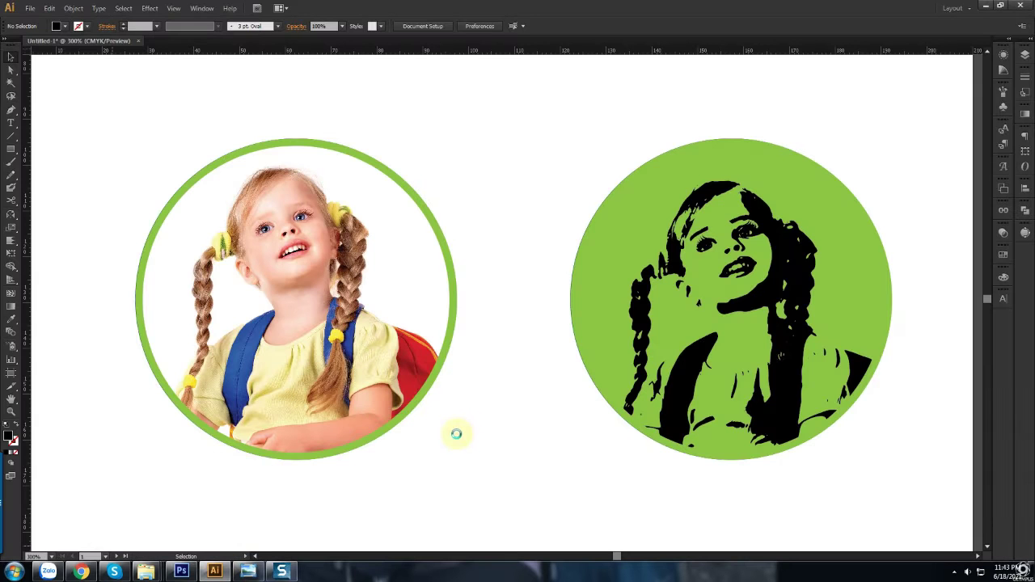
pyautogui.moveTo(895, 481)
pyautogui.mouseDown()
pyautogui.moveTo(526, 234)
pyautogui.moveTo(162, 74)
pyautogui.mouseUp()
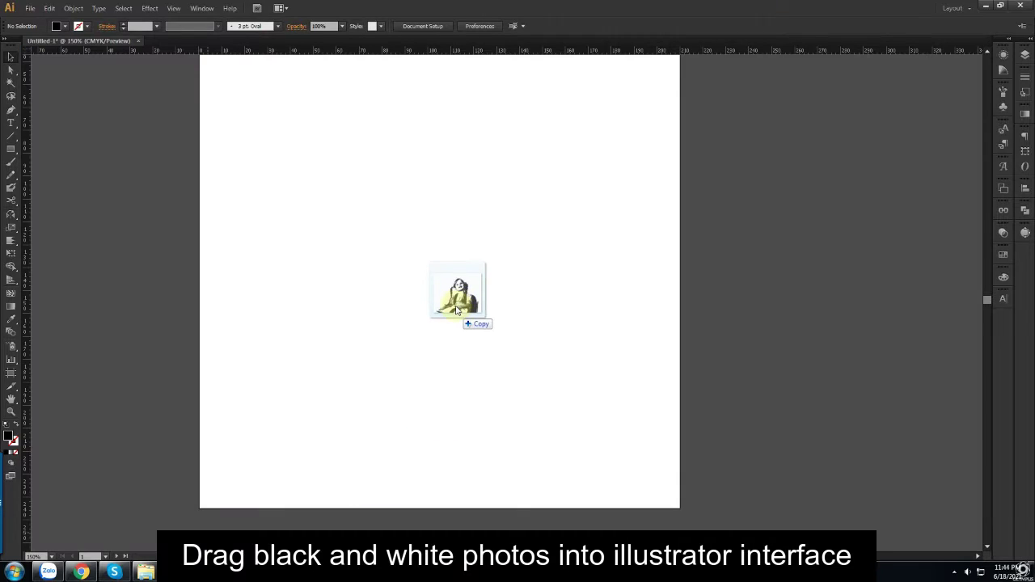
pyautogui.moveTo(450, 355); pyautogui.dragTo(446, 289)
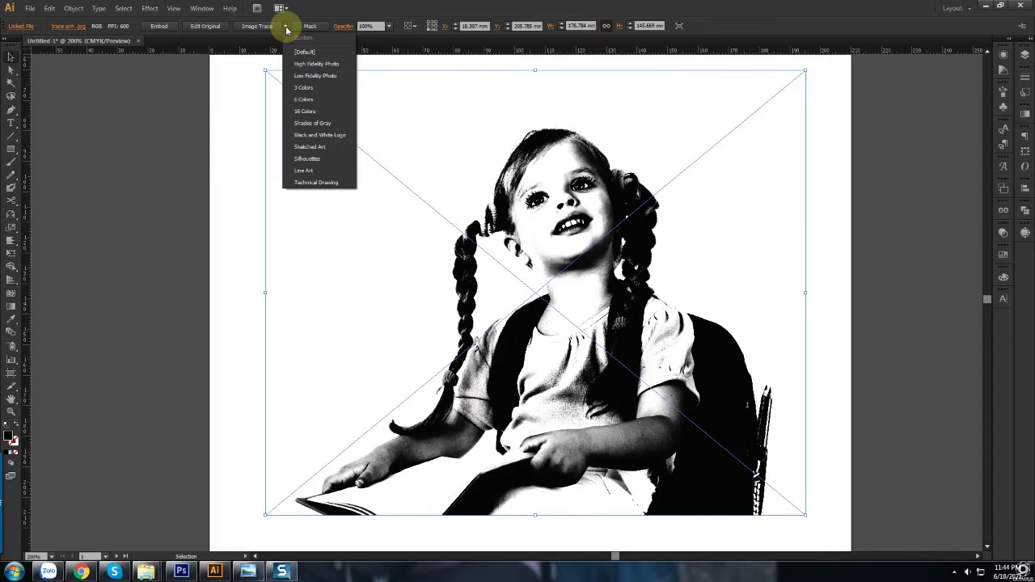
pyautogui.click(311, 137)
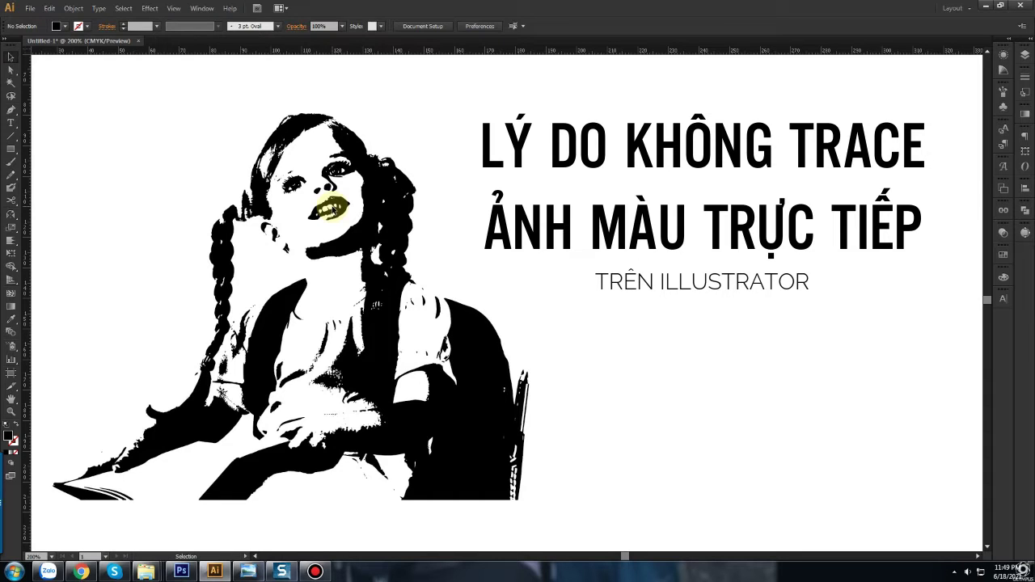
pyautogui.click(315, 26)
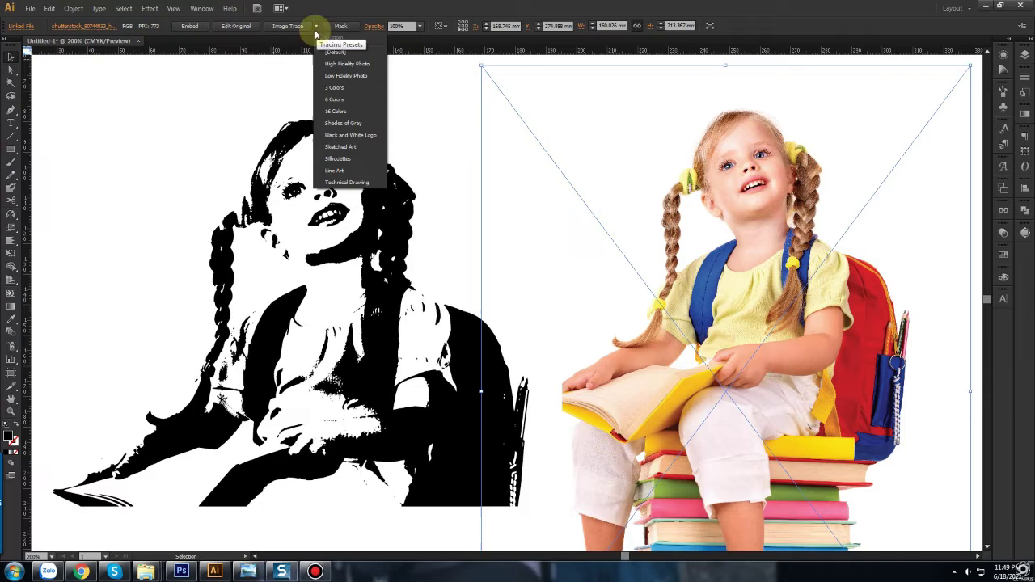
pyautogui.click(367, 143)
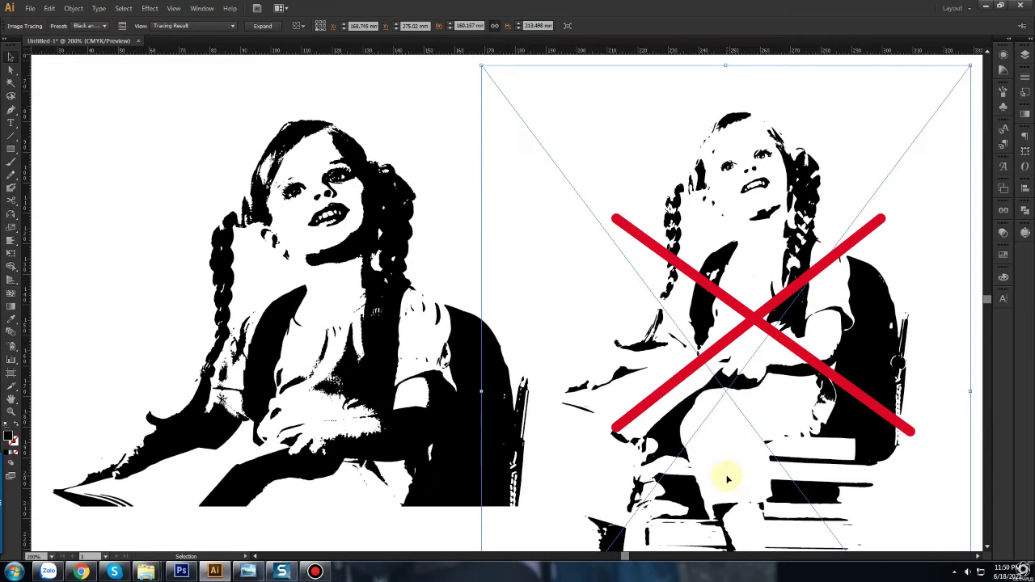
# Step: Expand the trace into editable paths and ungroup the shapes
pyautogui.hotkey('ctrl', '+')
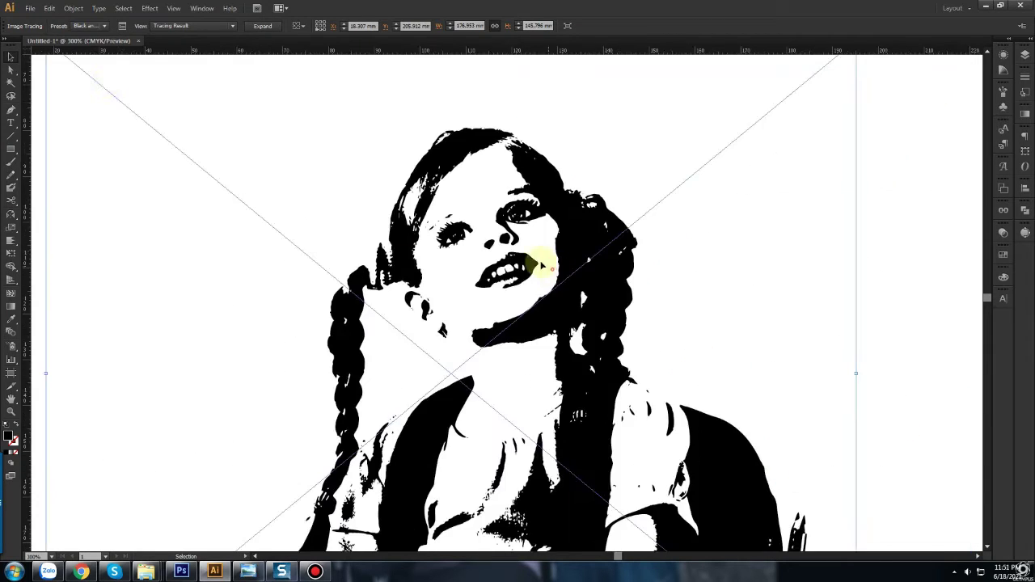
pyautogui.click(263, 25)
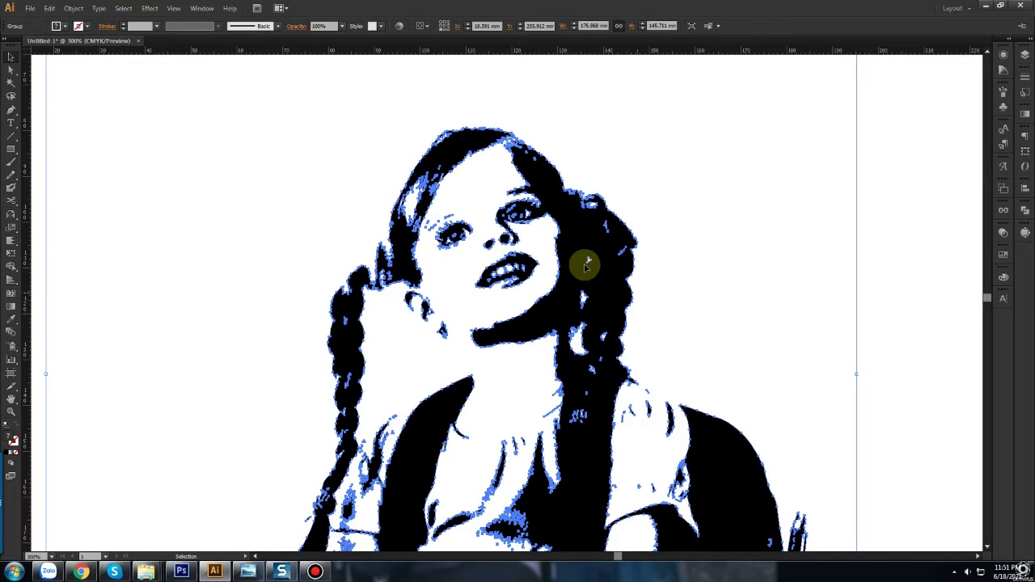
pyautogui.rightClick(580, 219)
pyautogui.click(614, 283)
pyautogui.click(905, 323)
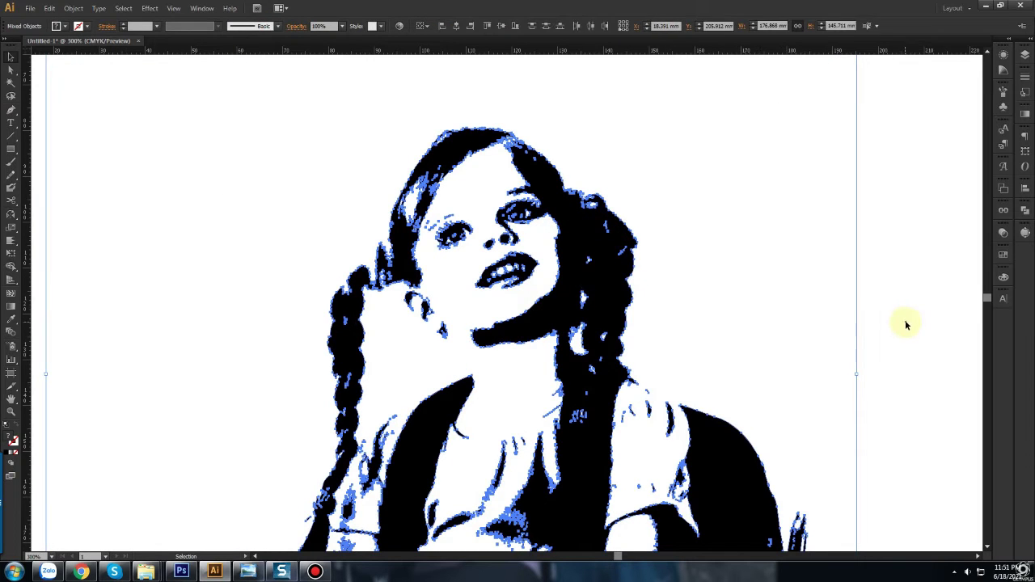
pyautogui.click(569, 301)
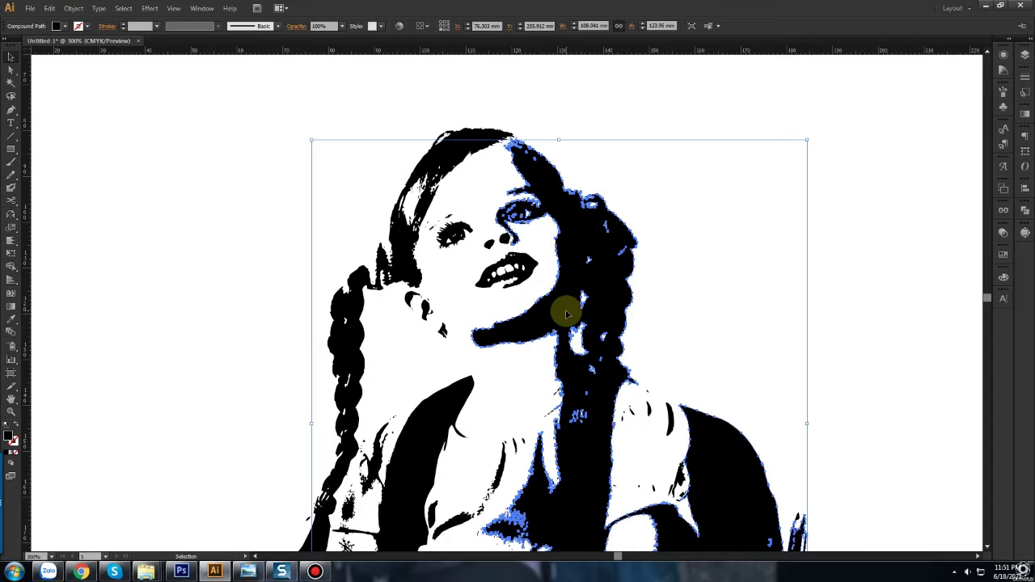
pyautogui.hotkey('ctrl', '-')
pyautogui.hotkey('ctrl', '-')
pyautogui.hotkey('ctrl', '-')
pyautogui.click(786, 351)
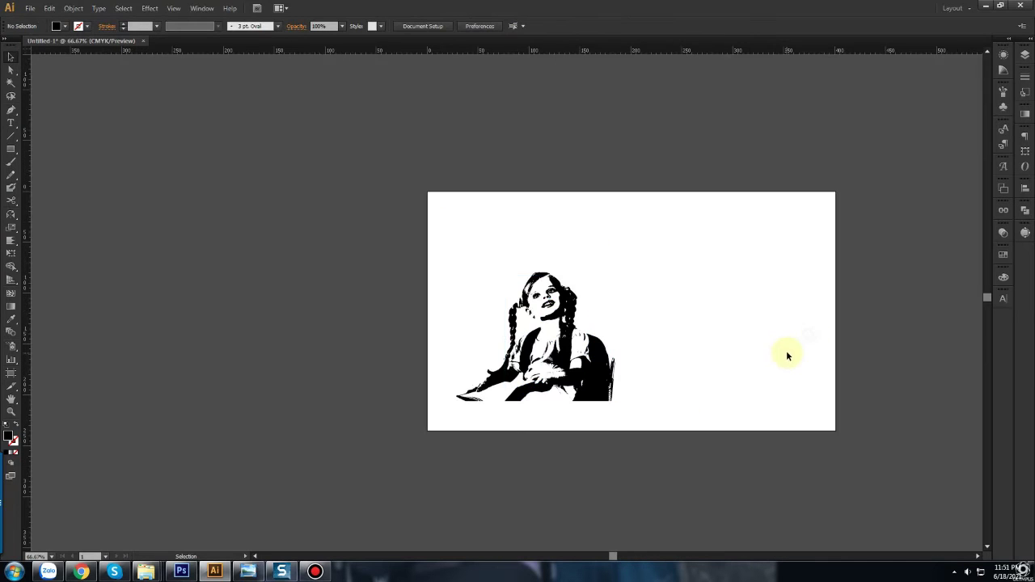
# Step: Draw a green rectangle over the artwork and send it to the back
pyautogui.click(11, 149)
pyautogui.moveTo(446, 213); pyautogui.dragTo(700, 451)
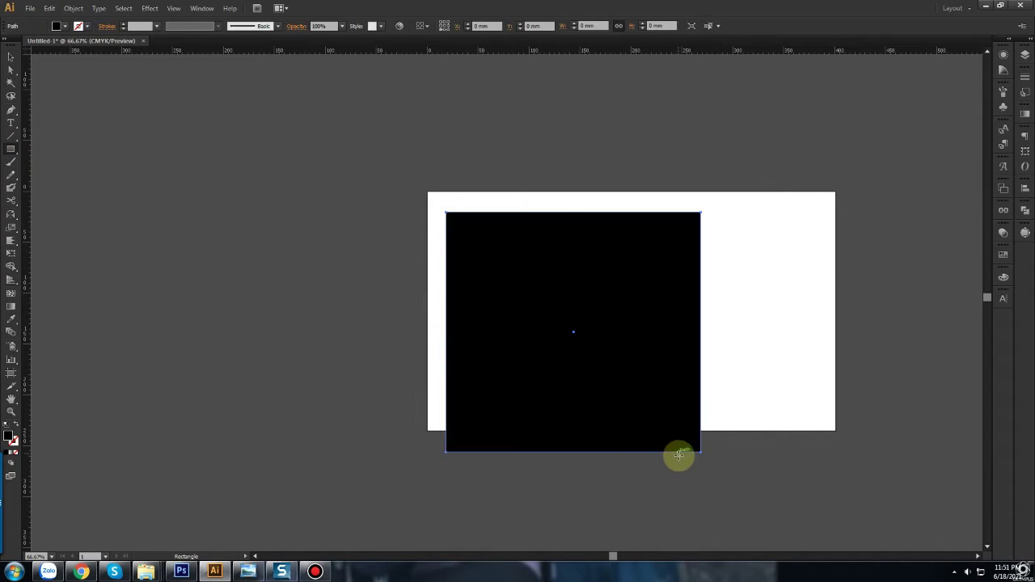
pyautogui.click(64, 26)
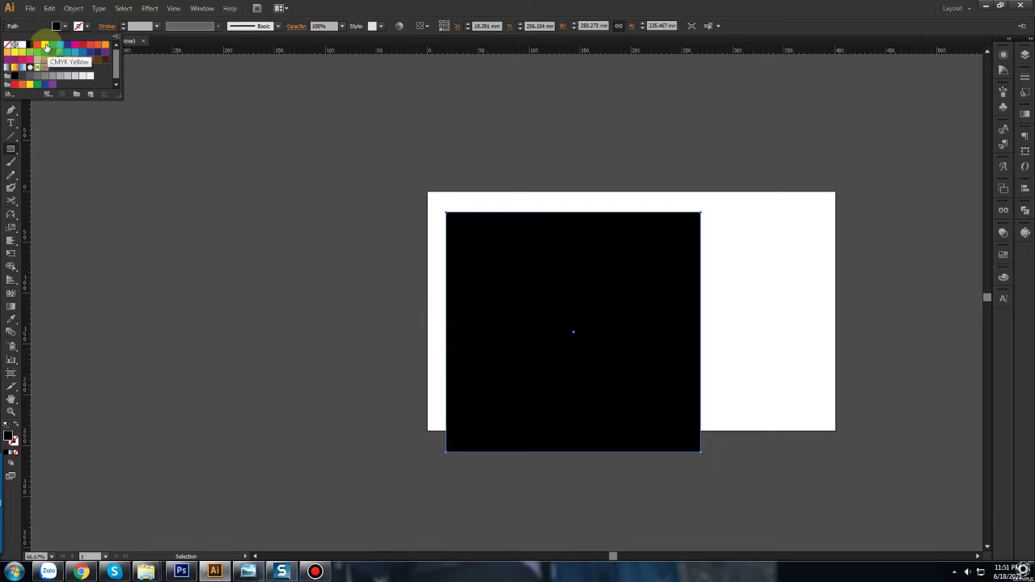
pyautogui.click(58, 51)
pyautogui.click(444, 305)
pyautogui.hotkey('ctrl', 'shift', '[')
pyautogui.hotkey('ctrl', '+')
pyautogui.hotkey('ctrl', '+')
# Step: Delete the white background and all white-filled specks using Select Same Fill Color
pyautogui.press('Delete')
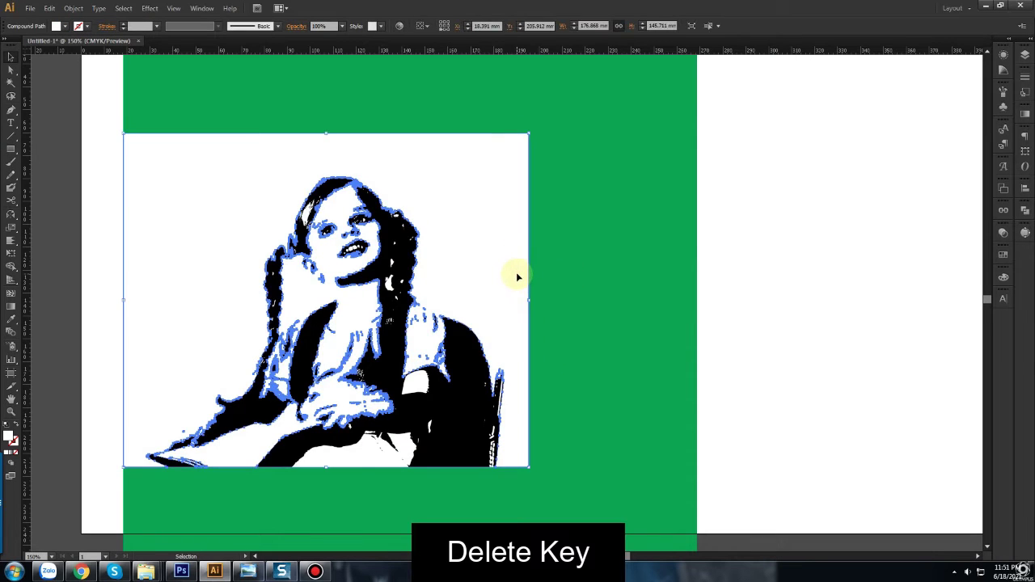
pyautogui.scroll(2, 420, 453)
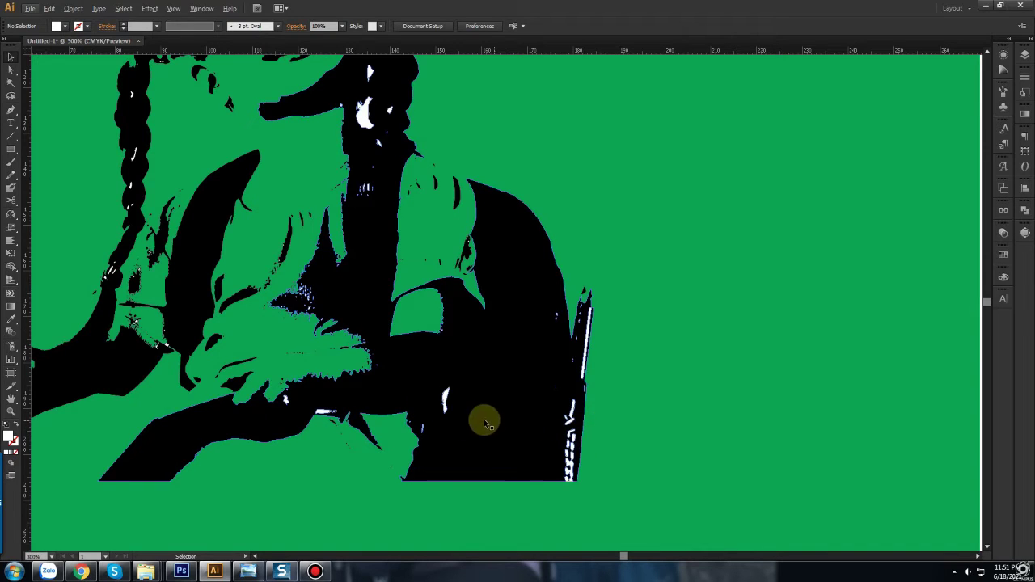
pyautogui.click(442, 398)
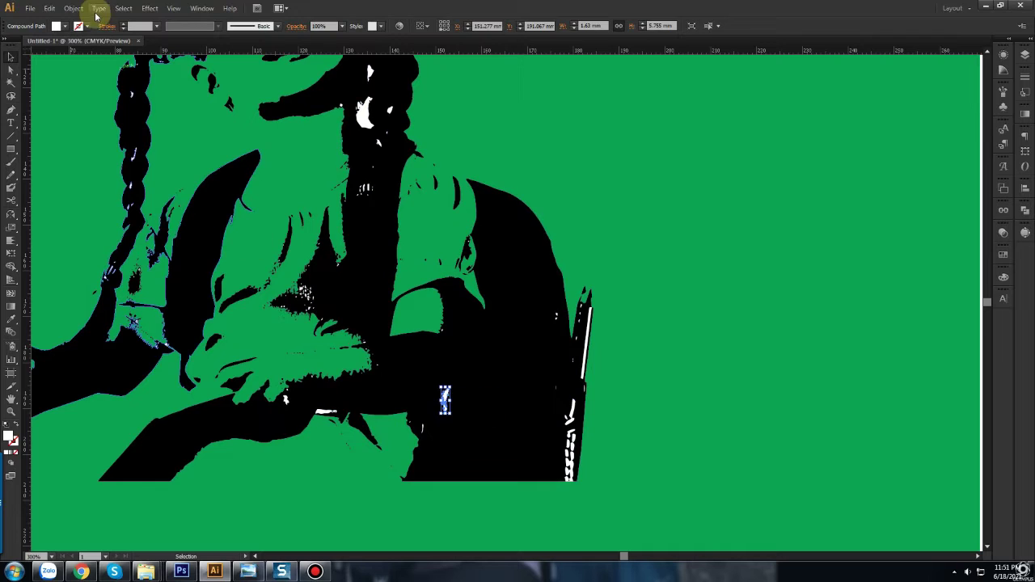
pyautogui.click(125, 9)
pyautogui.moveTo(139, 112)
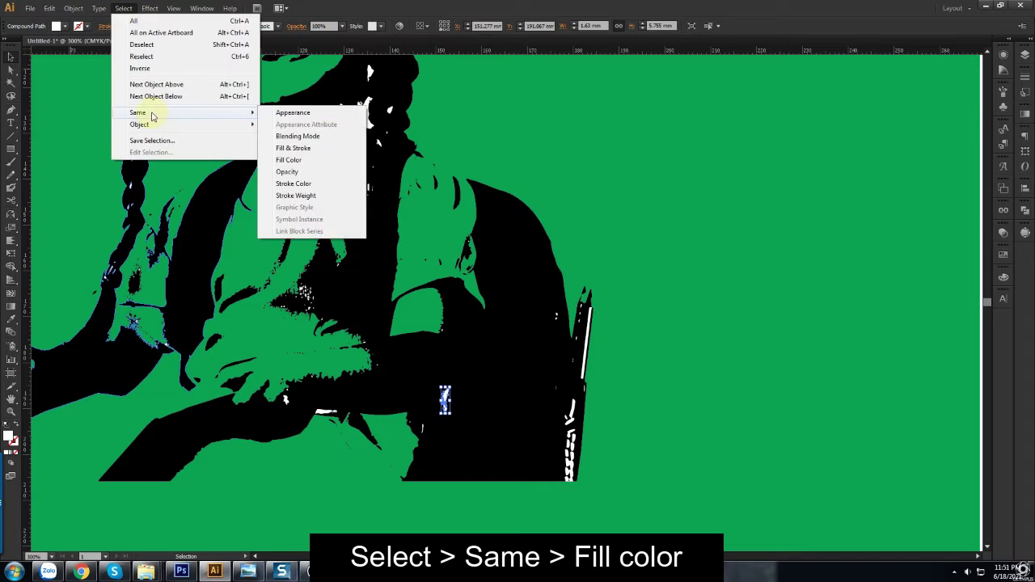
pyautogui.click(290, 160)
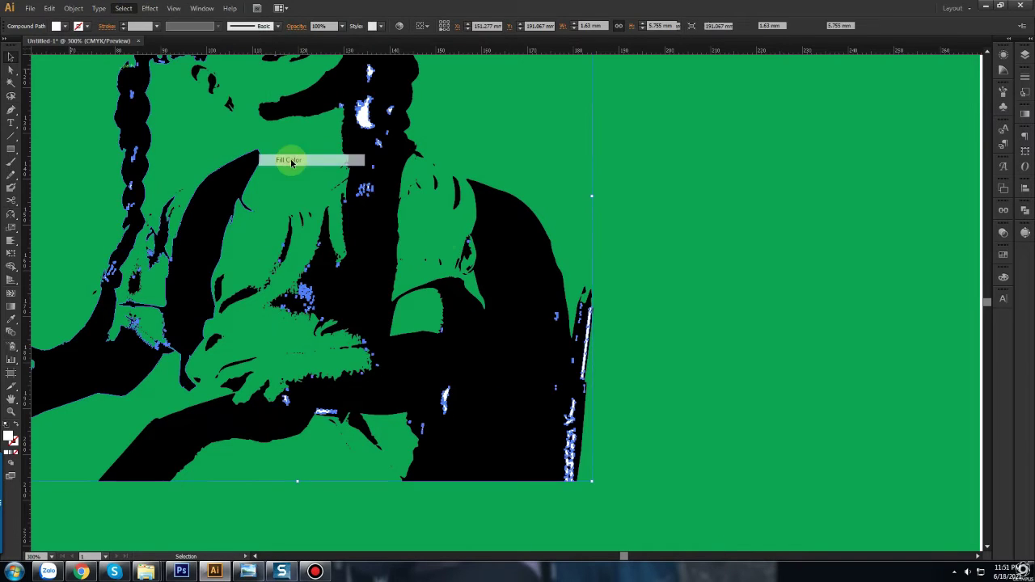
pyautogui.scroll(-1, 644, 367)
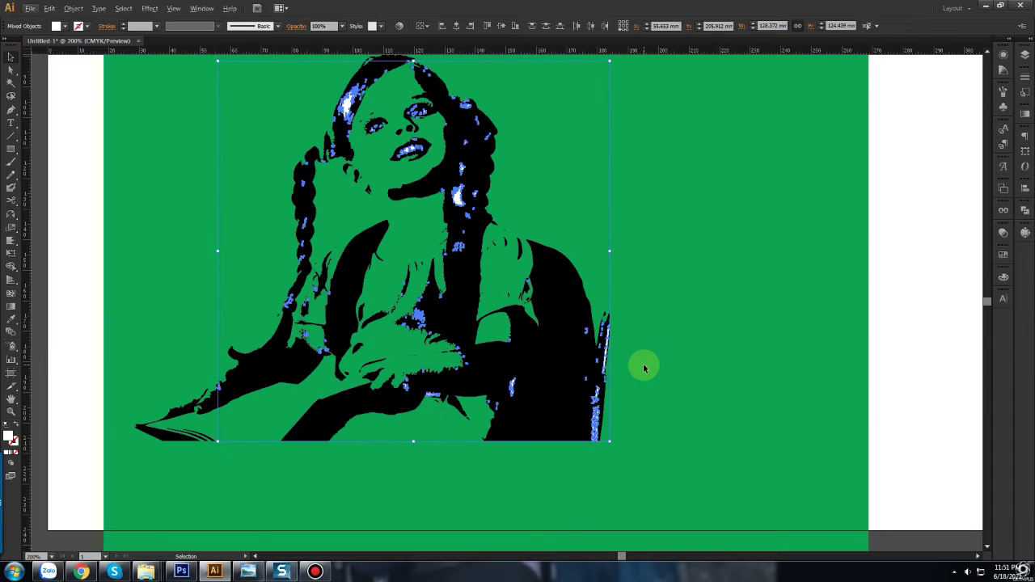
pyautogui.click(642, 364)
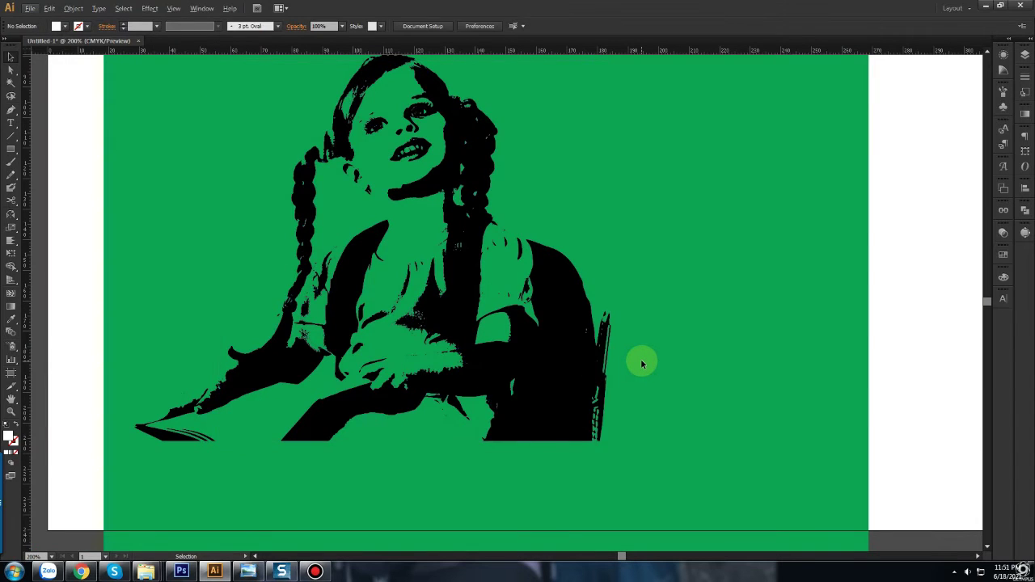
# Step: Select the traced hair shape with the Direct Selection tool, then deselect it
pyautogui.scroll(2, 735, 330)
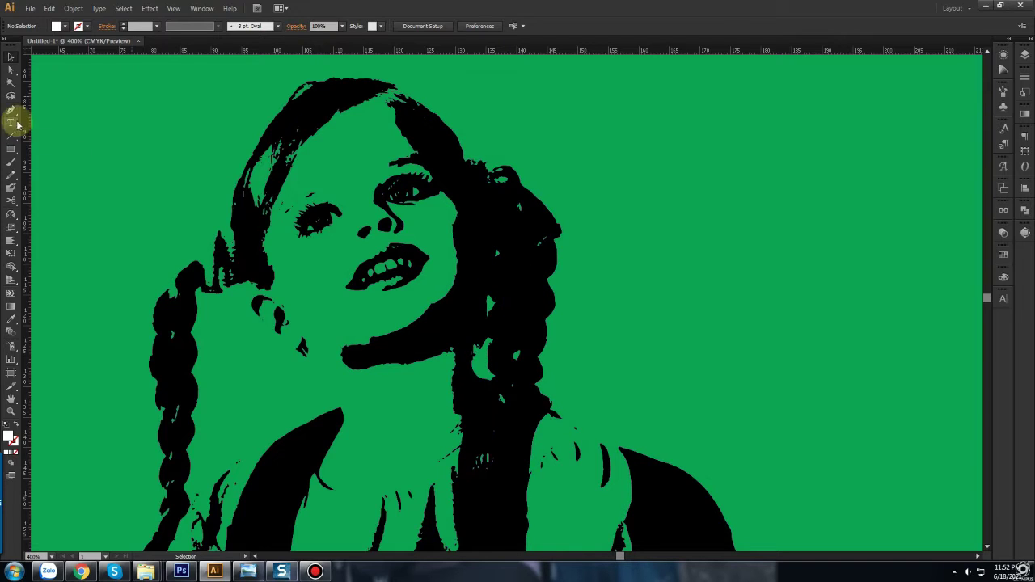
pyautogui.moveTo(10, 74); pyautogui.dragTo(61, 72)
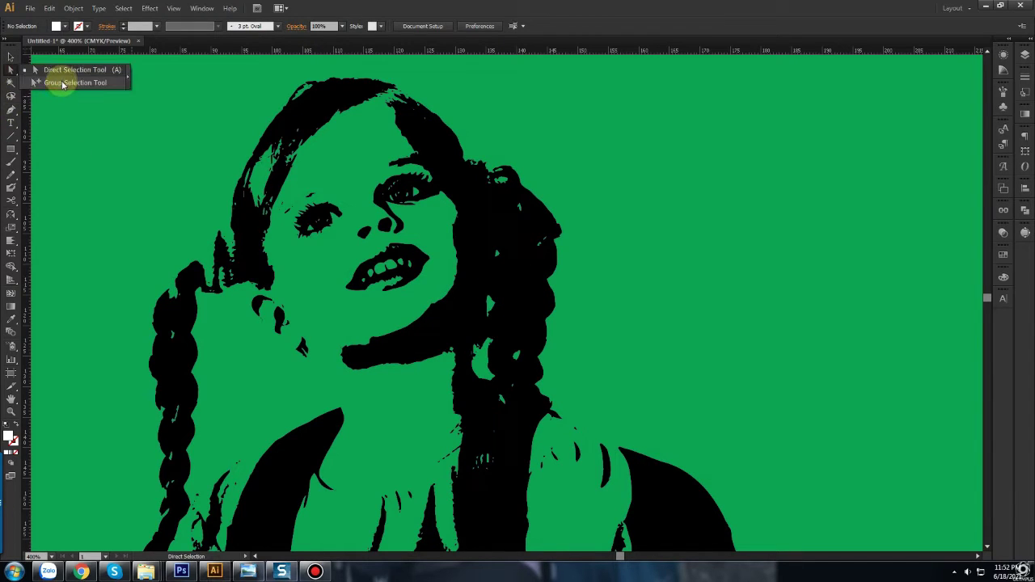
pyautogui.scroll(3, 512, 305)
pyautogui.scroll(-3, 712, 312)
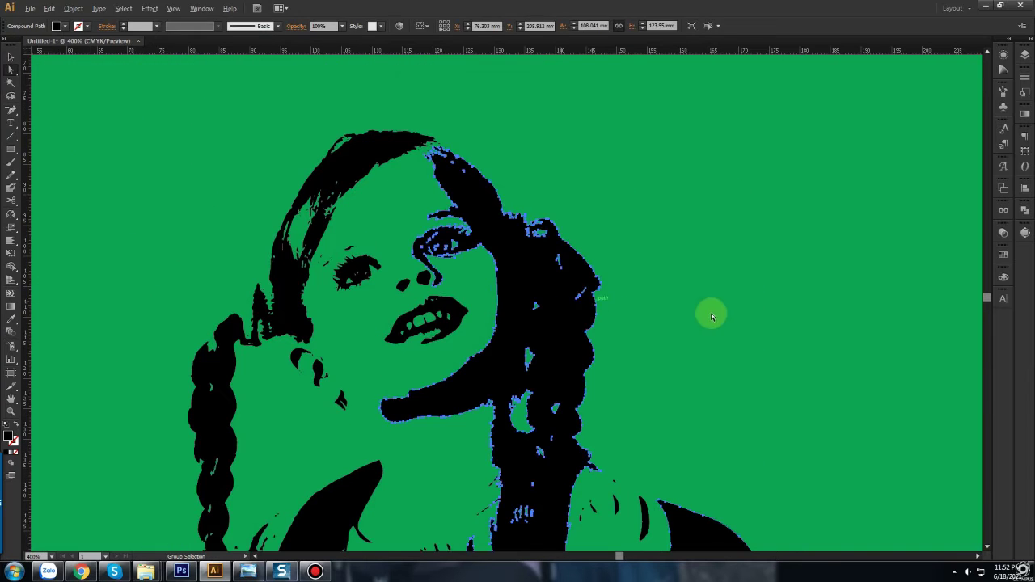
pyautogui.click(513, 318)
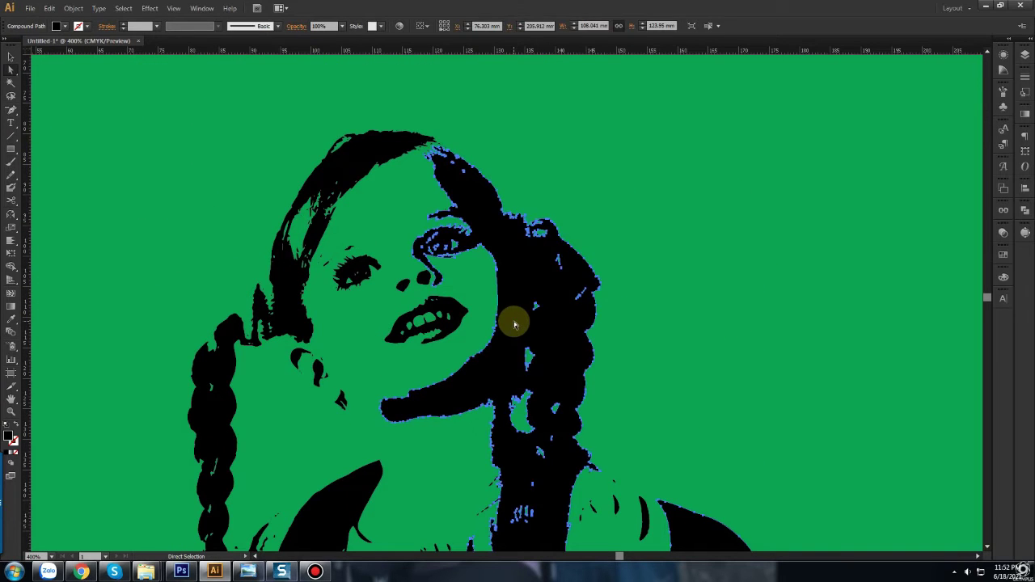
pyautogui.click(236, 216)
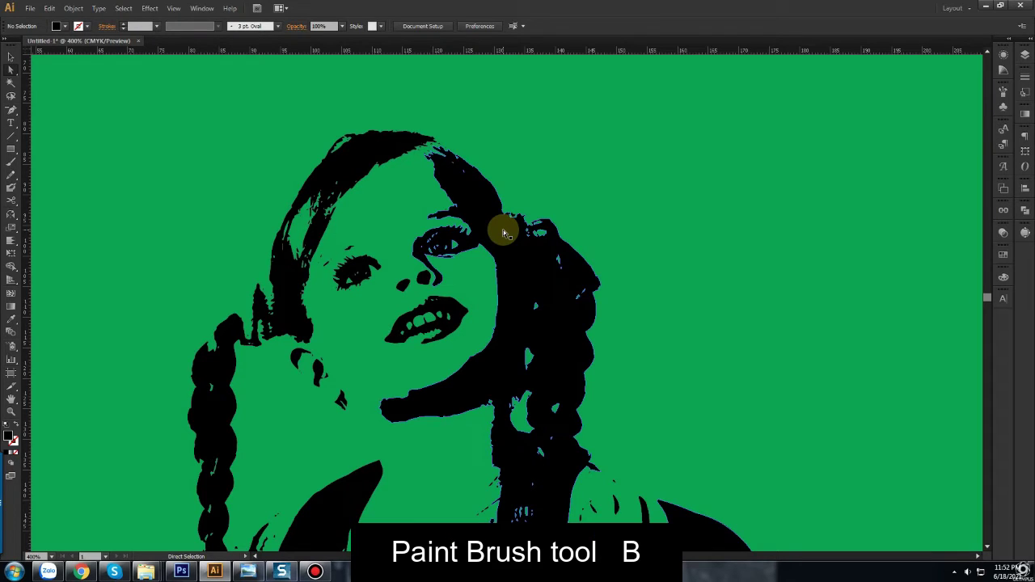
# Step: Paint a black eyebrow stroke above the right-hand eye with a 0.35 mm stroke weight
pyautogui.click(10, 162)
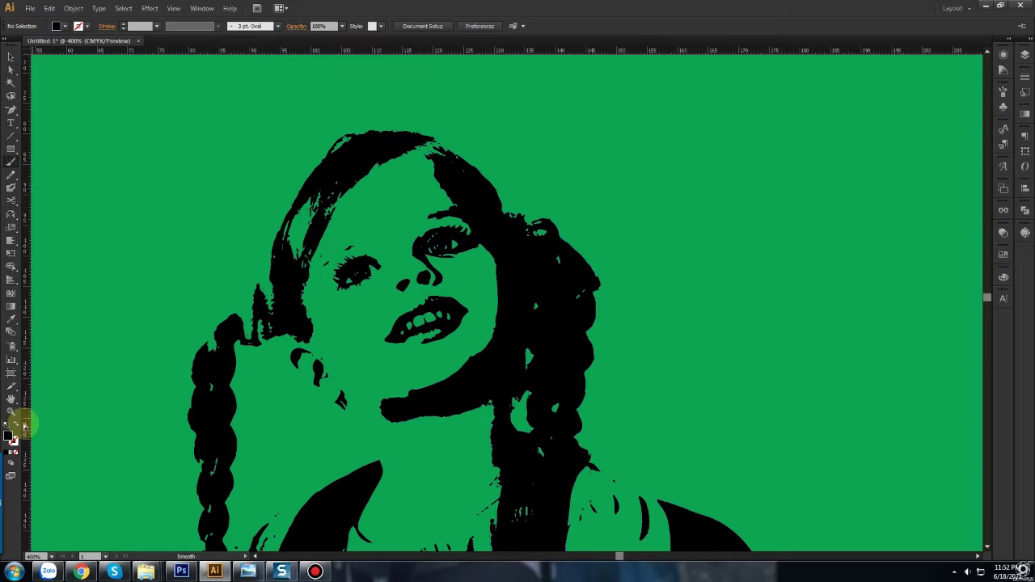
pyautogui.click(17, 432)
pyautogui.click(218, 26)
pyautogui.click(230, 55)
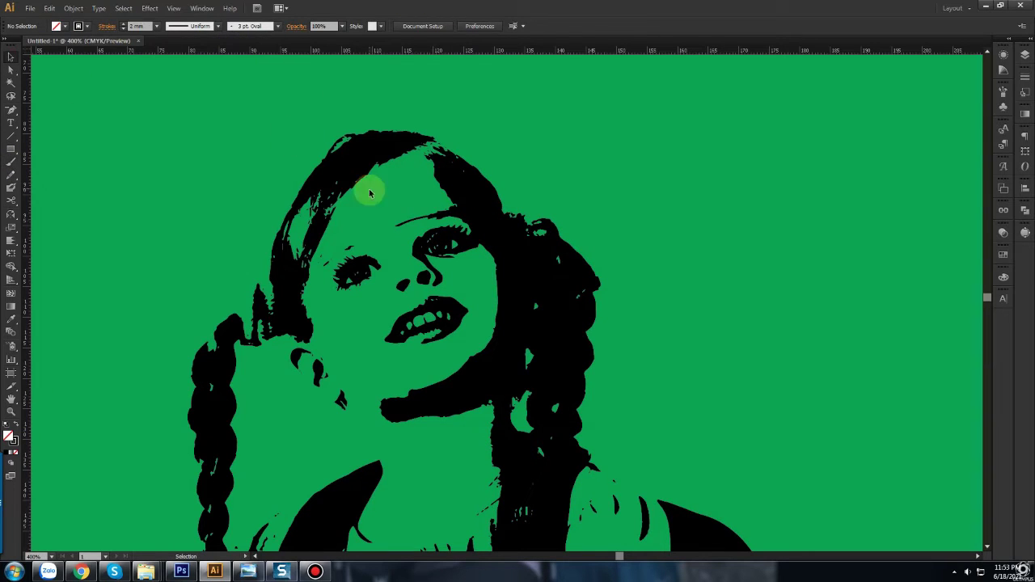
pyautogui.moveTo(391, 227); pyautogui.dragTo(479, 211)
pyautogui.click(259, 26)
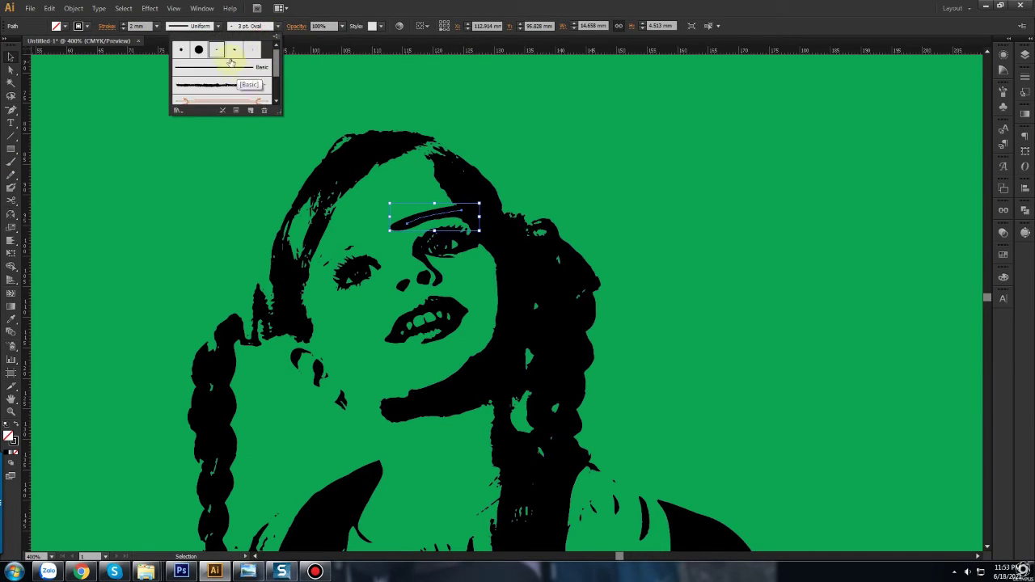
pyautogui.click(236, 53)
pyautogui.moveTo(419, 220); pyautogui.dragTo(379, 215)
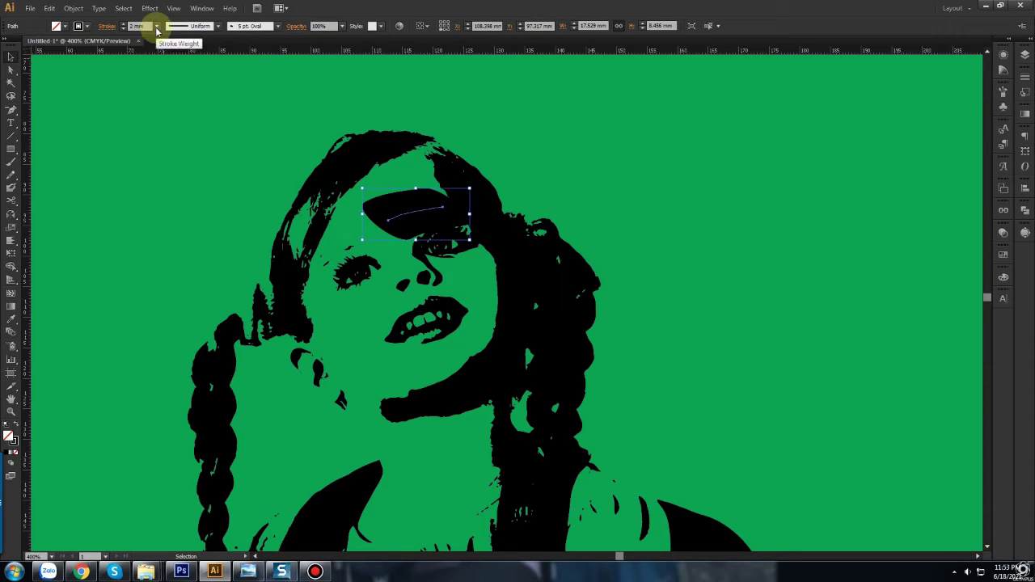
pyautogui.click(156, 26)
pyautogui.click(174, 62)
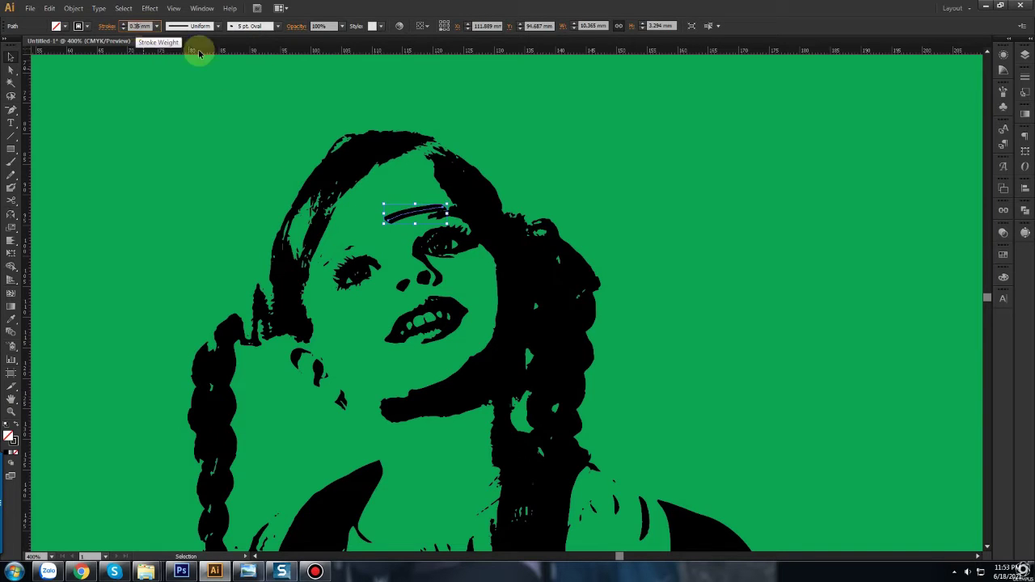
pyautogui.moveTo(423, 215); pyautogui.dragTo(437, 217)
# Step: Flatten the eyebrow stroke's transparency into a filled shape
pyautogui.scroll(1, 509, 234)
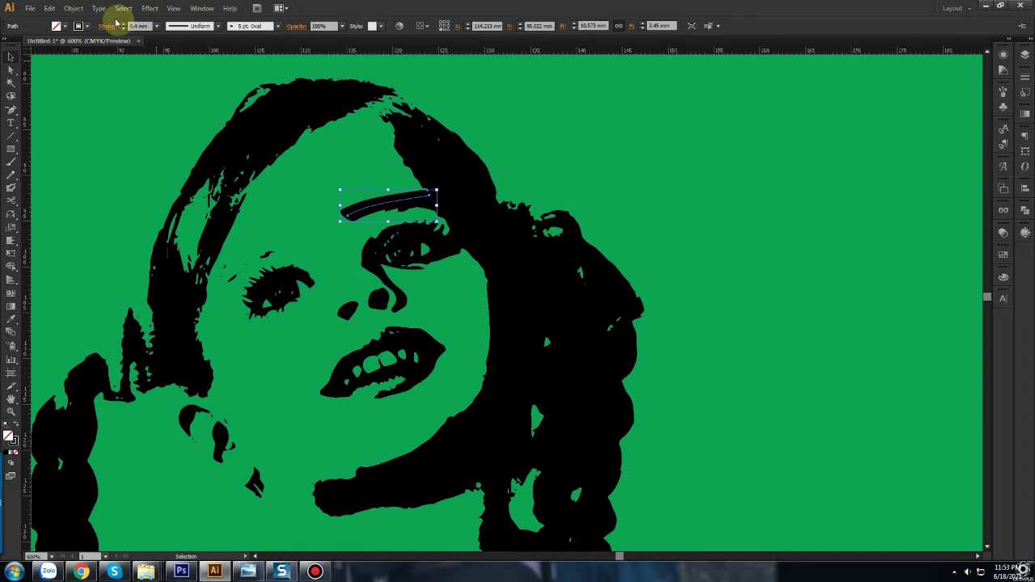
pyautogui.click(73, 8)
pyautogui.click(121, 190)
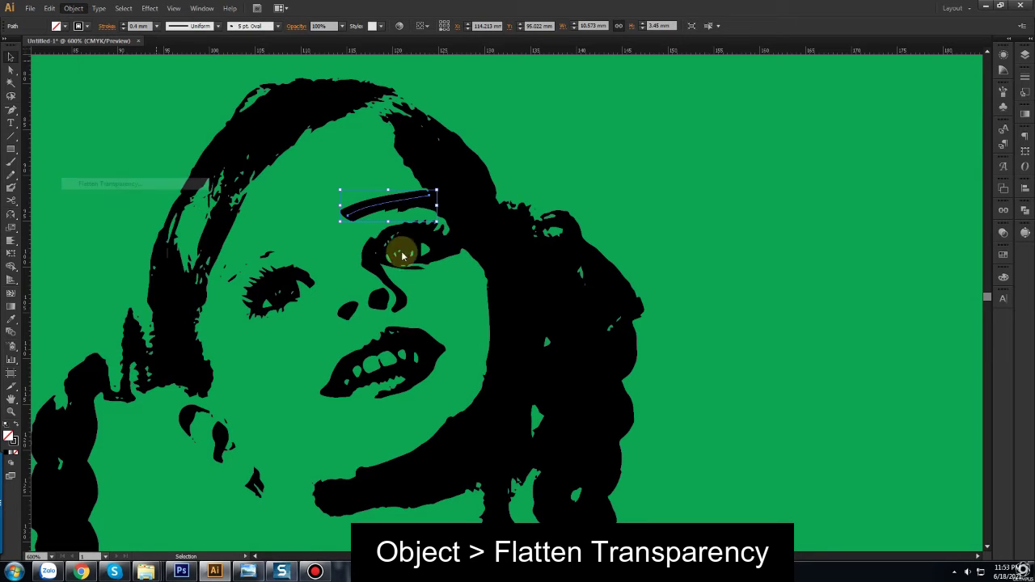
pyautogui.click(451, 326)
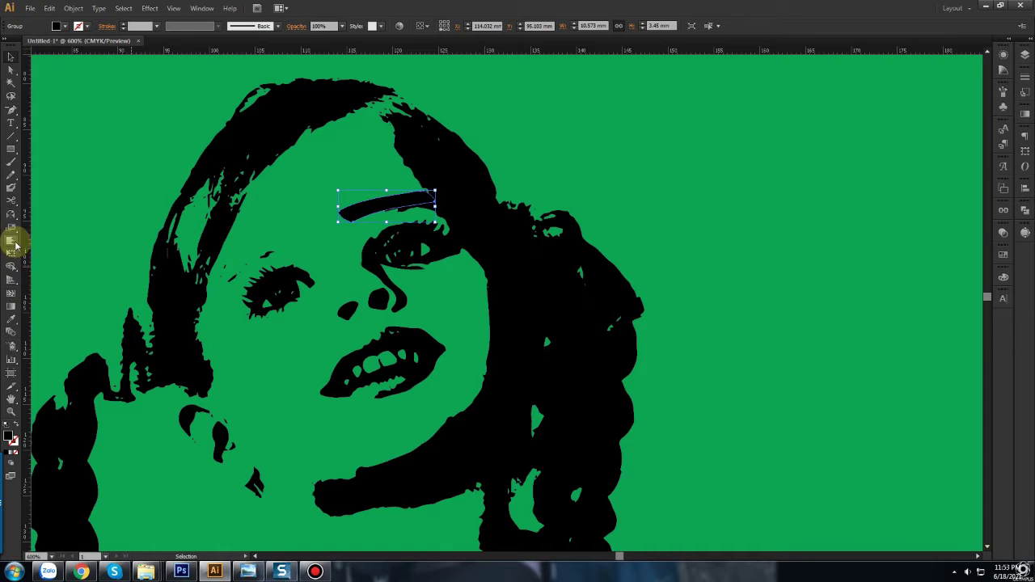
# Step: Roughen the eyebrow's outline with the Crystallize tool from the Width tool flyout
pyautogui.moveTo(10, 240); pyautogui.dragTo(38, 270)
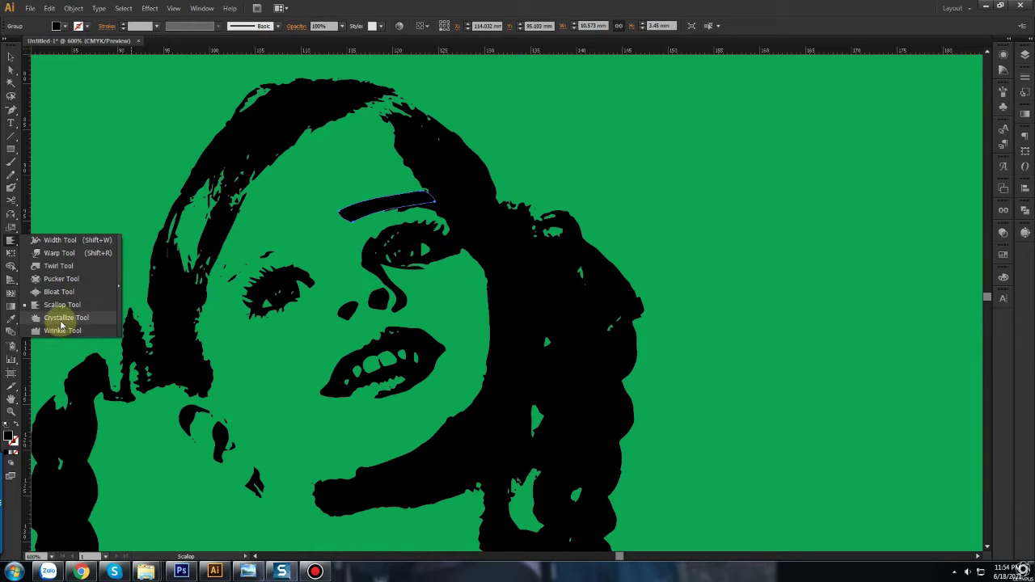
pyautogui.click(63, 318)
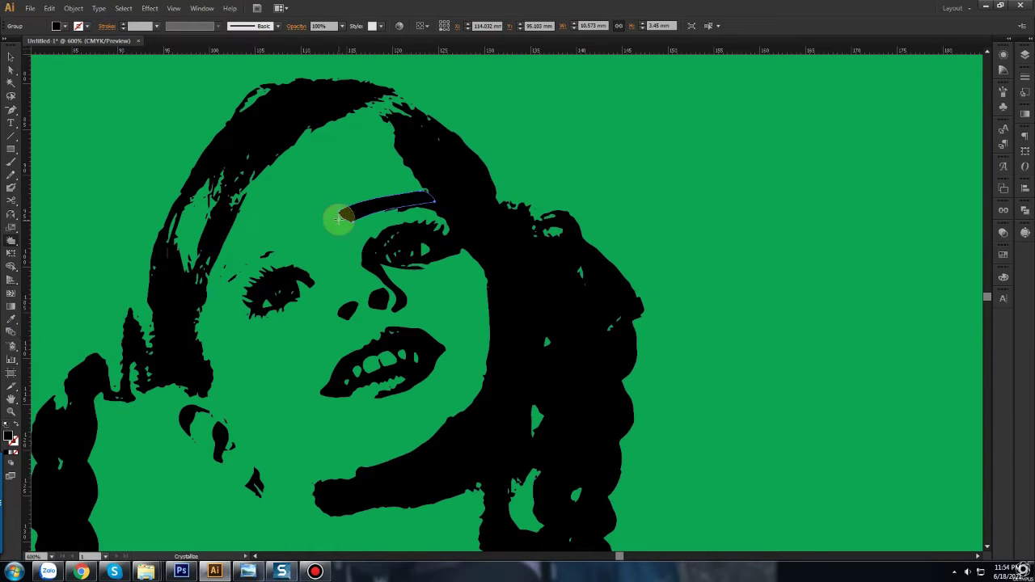
pyautogui.moveTo(335, 205); pyautogui.dragTo(397, 229)
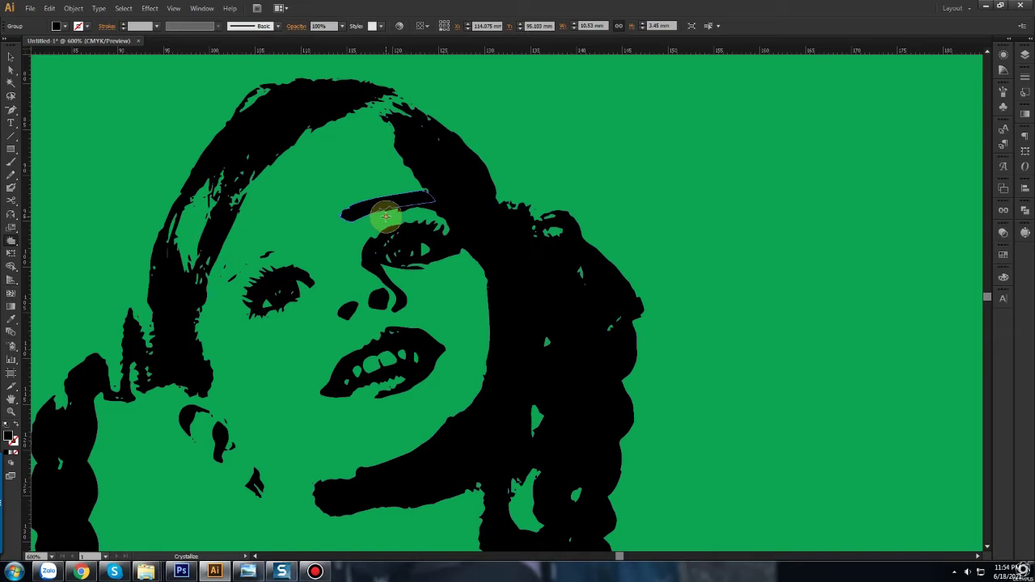
pyautogui.press('v')
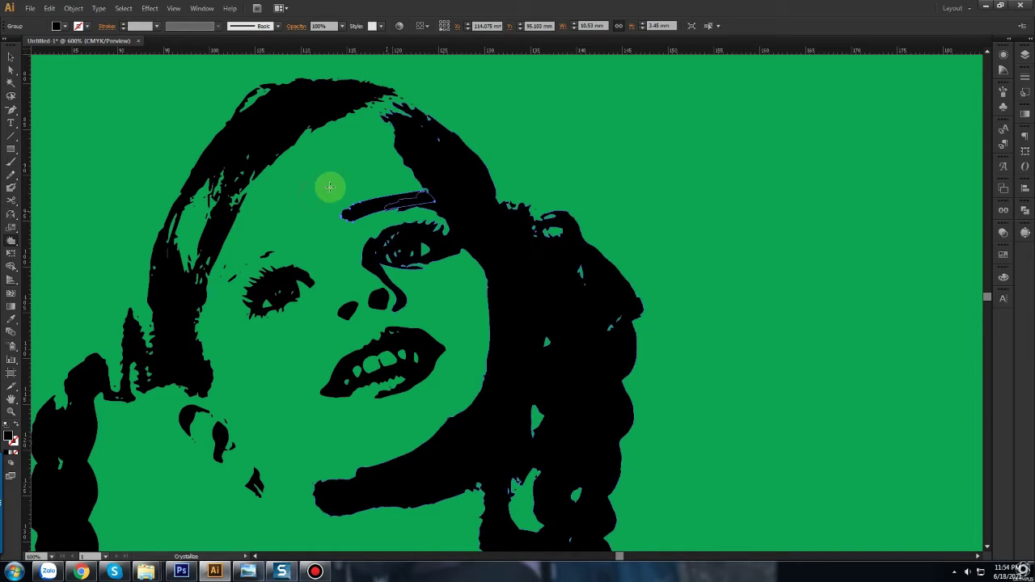
pyautogui.press('ctrl')
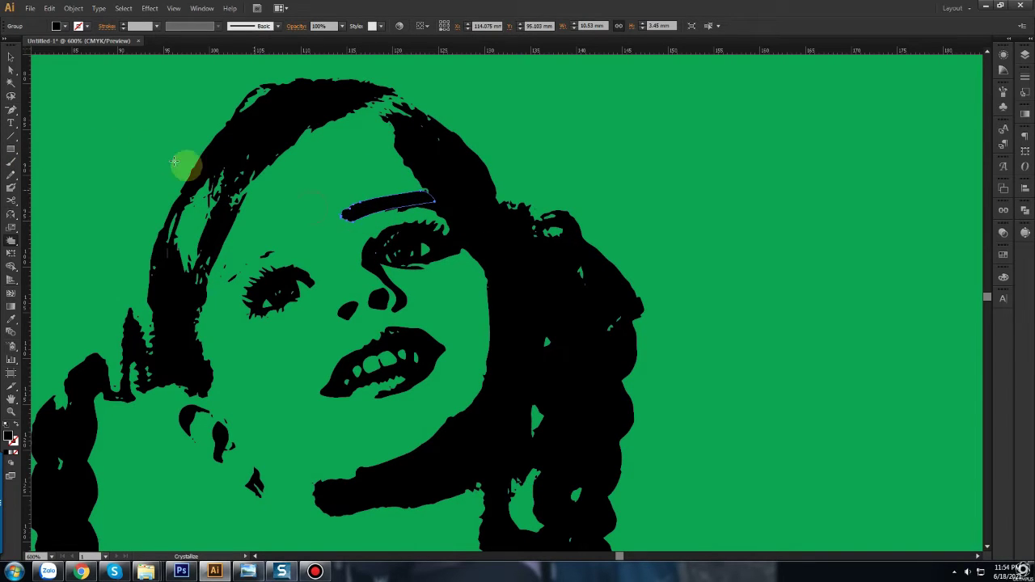
# Step: Set the Crystallize brush to 2 mm width and height and reapply it along the eyebrow
pyautogui.doubleClick(12, 241)
pyautogui.moveTo(547, 137); pyautogui.dragTo(673, 120)
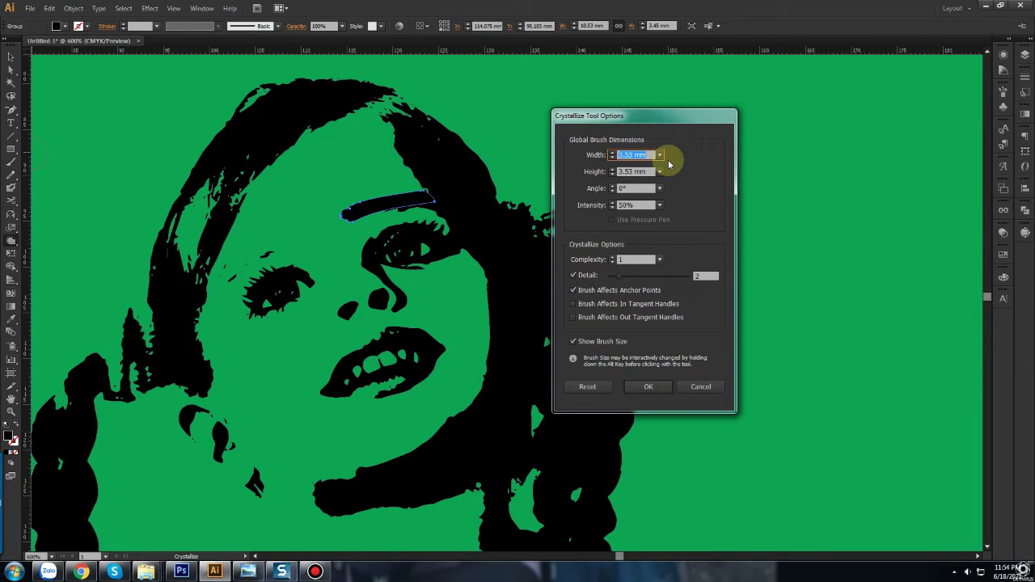
pyautogui.write('2')
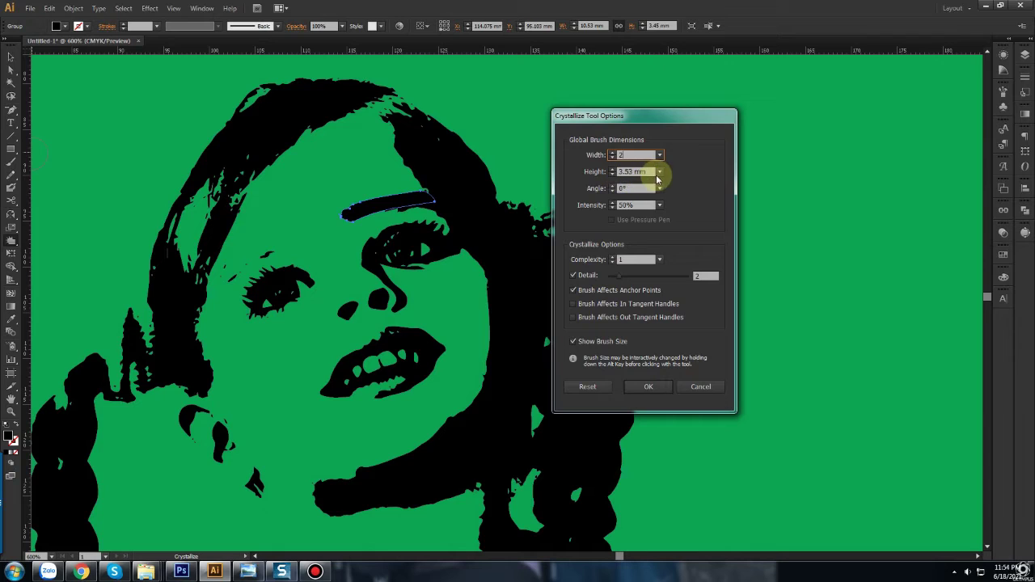
pyautogui.click(660, 172)
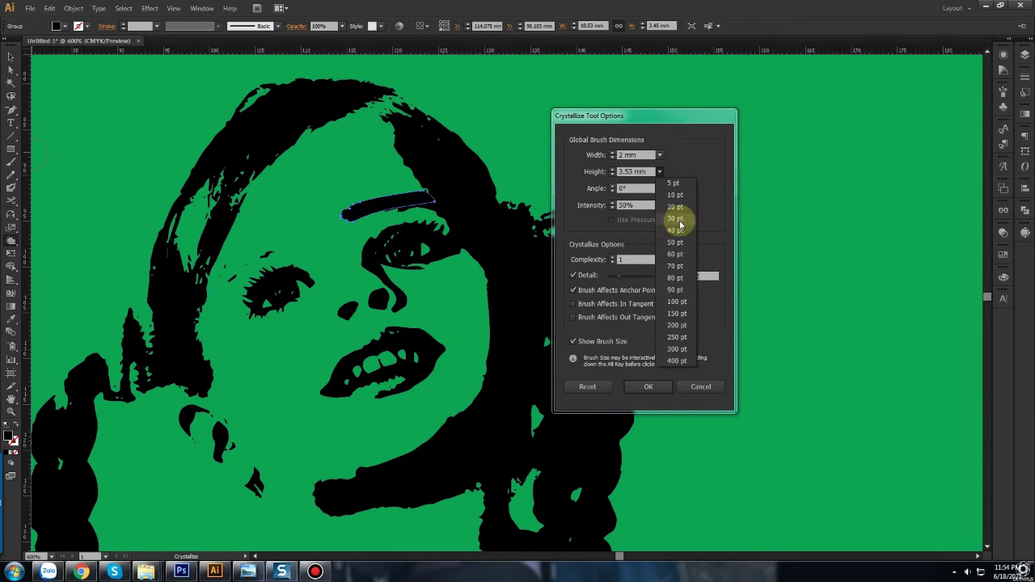
pyautogui.click(647, 172)
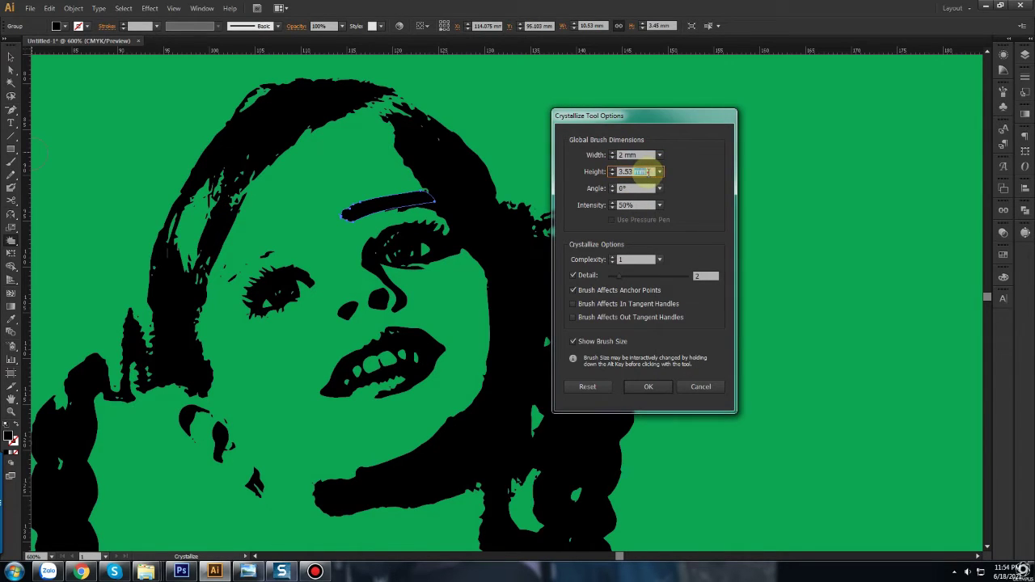
pyautogui.write('2')
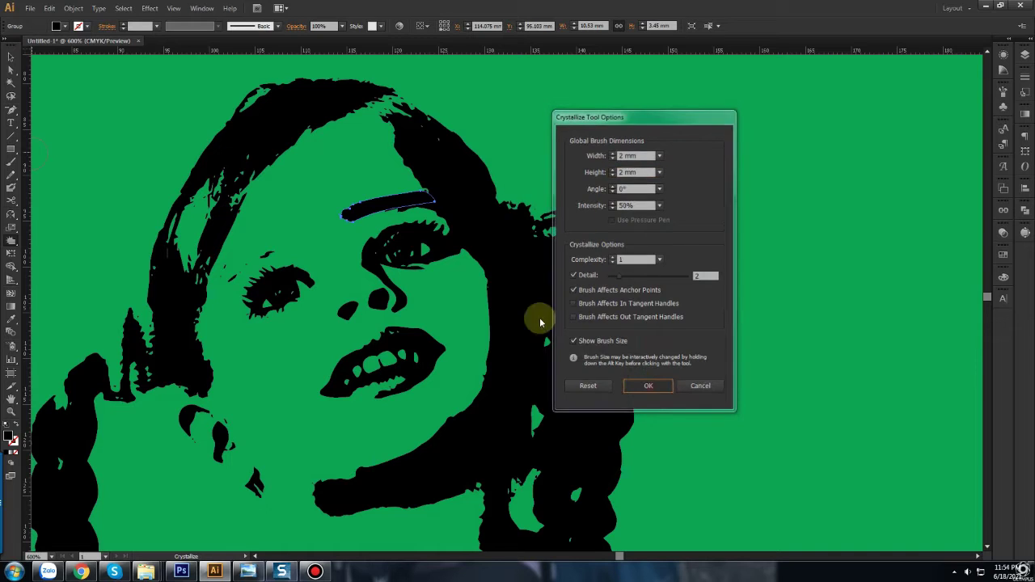
pyautogui.press('Return')
pyautogui.moveTo(358, 217)
pyautogui.mouseDown()
pyautogui.moveTo(346, 210)
pyautogui.moveTo(431, 203)
pyautogui.mouseUp()
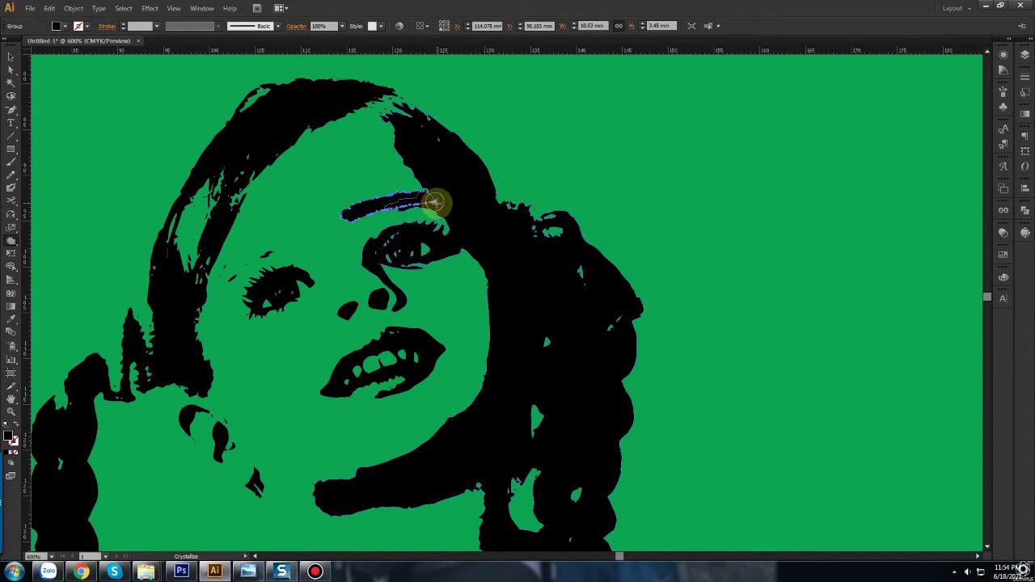
# Step: Finish crystallizing the eyebrow's edge
pyautogui.press('v')
pyautogui.click(122, 155)
pyautogui.moveTo(360, 215); pyautogui.dragTo(536, 225)
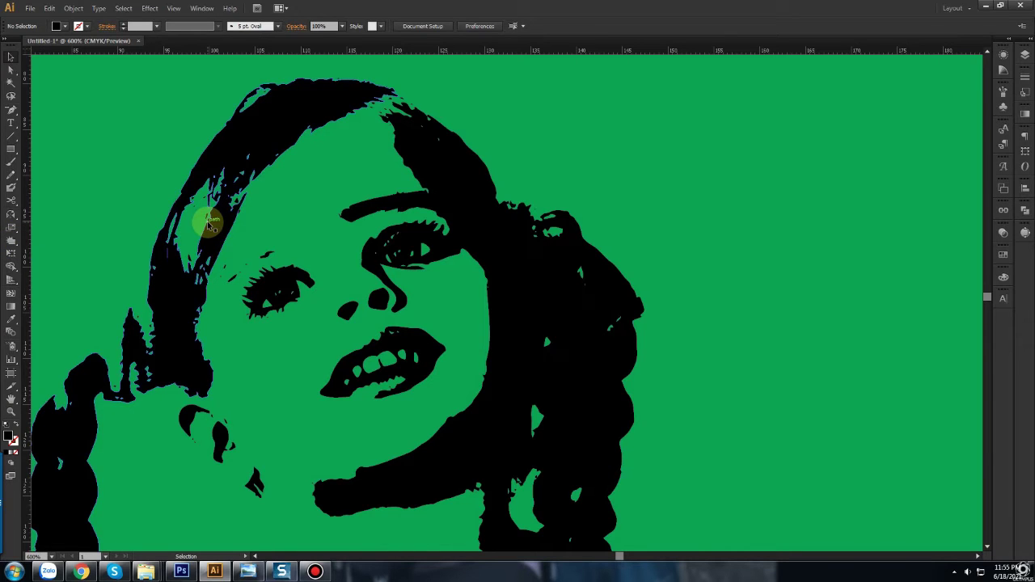
# Step: Copy the eyebrow over the left-hand eye, mirror it, and tilt it to follow the eye
pyautogui.click(363, 215)
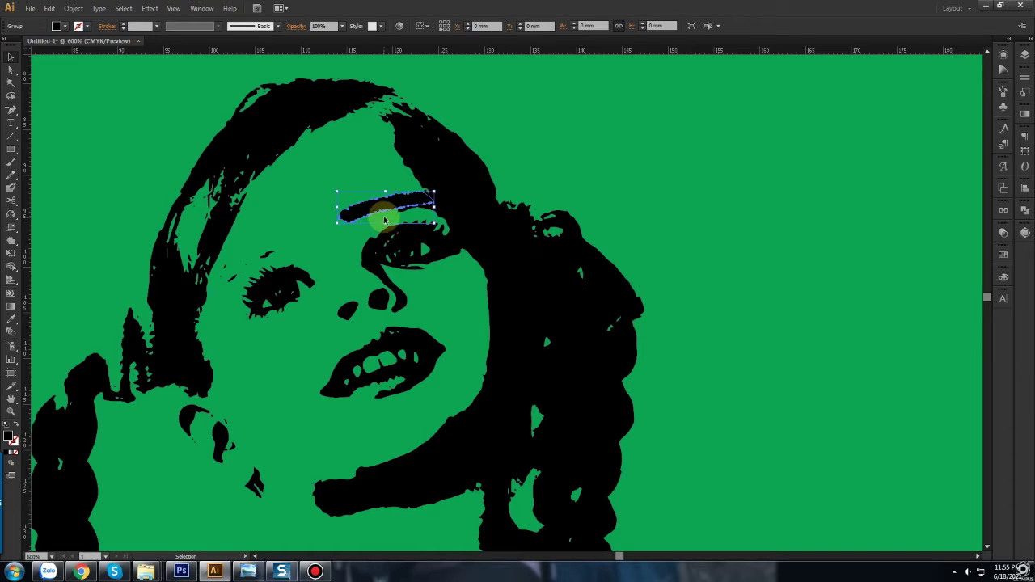
pyautogui.moveTo(359, 216); pyautogui.dragTo(250, 245)
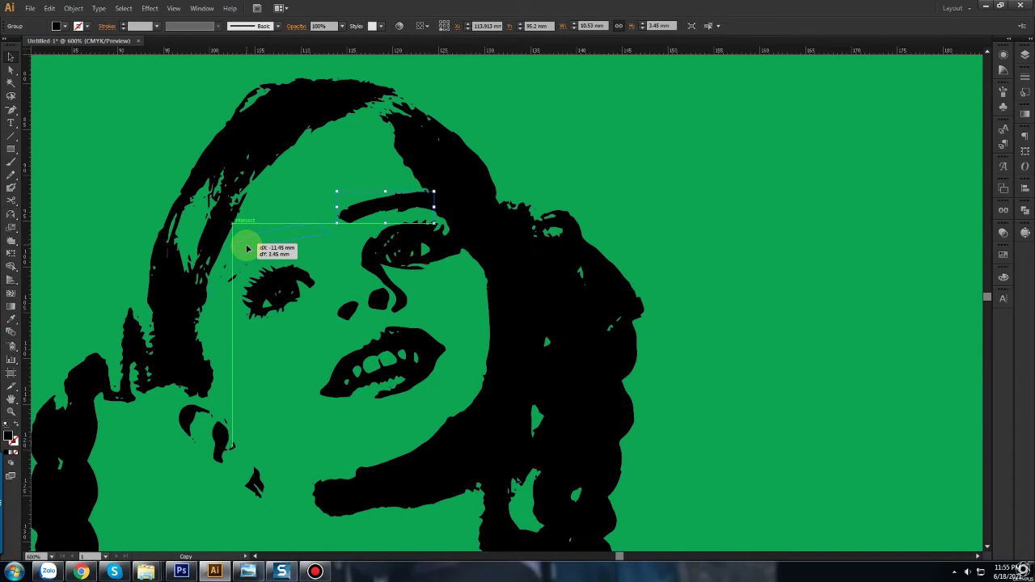
pyautogui.moveTo(250, 244); pyautogui.dragTo(252, 248)
pyautogui.press('o')
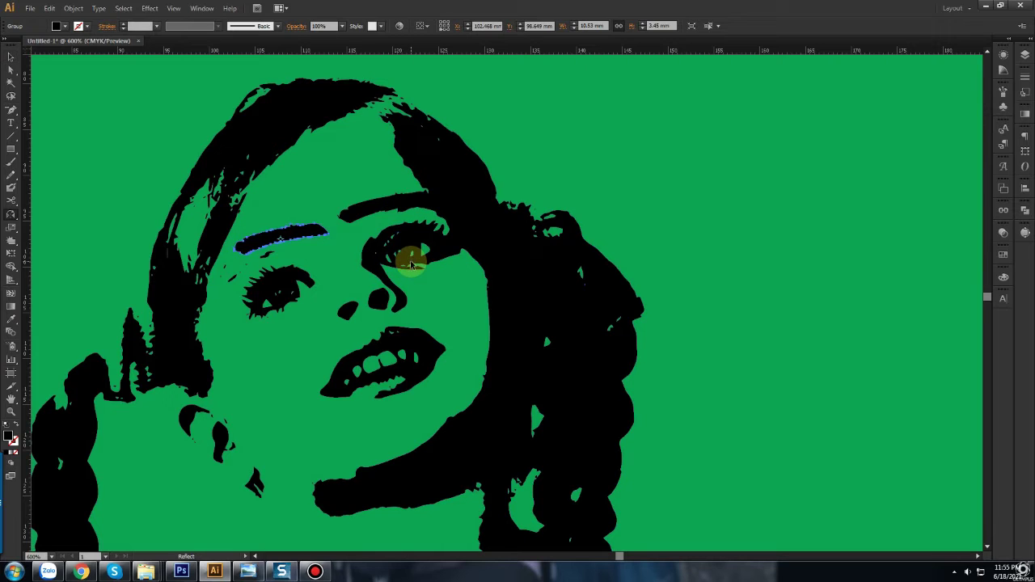
pyautogui.keyDown('alt'); pyautogui.click(411, 264); pyautogui.keyUp('alt')
pyautogui.click(751, 116)
pyautogui.click(781, 237)
pyautogui.press('v')
pyautogui.moveTo(328, 252)
pyautogui.mouseDown()
pyautogui.moveTo(334, 217)
pyautogui.moveTo(278, 233)
pyautogui.mouseUp()
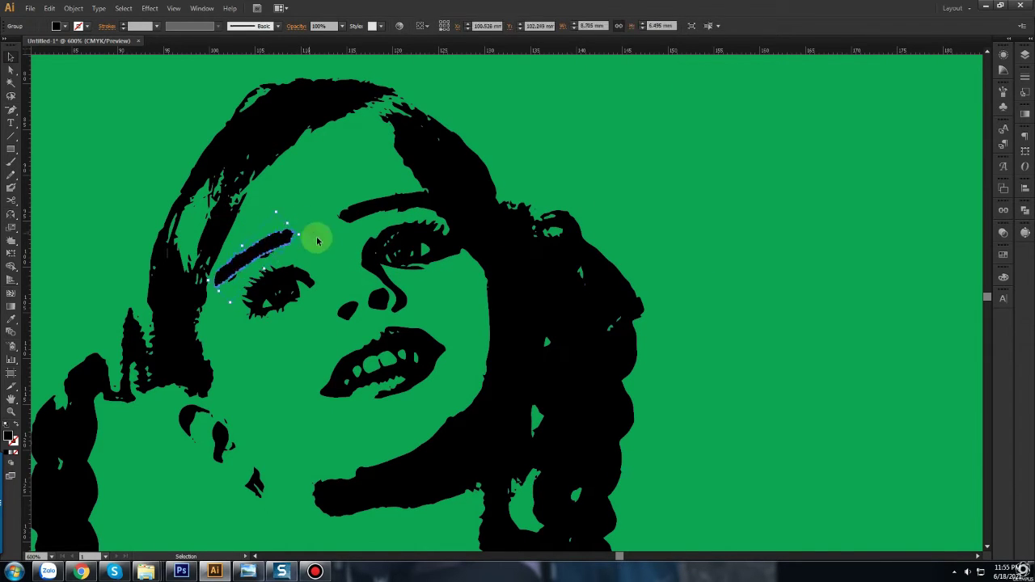
# Step: Paint a new eyebrow above the right-hand eye and adjust its position
pyautogui.scroll(-5, 317, 241)
pyautogui.scroll(5, 429, 270)
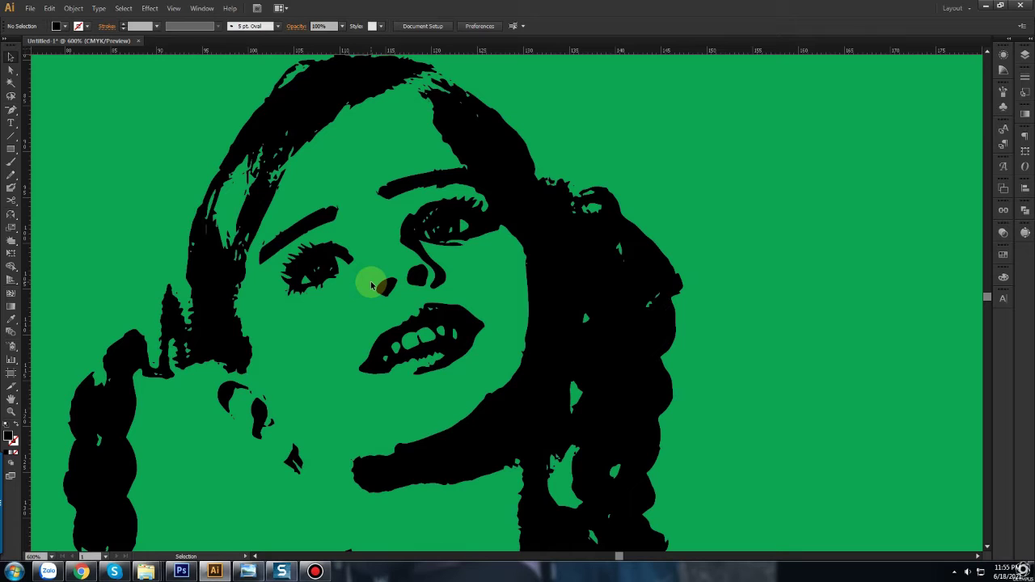
pyautogui.moveTo(385, 187); pyautogui.dragTo(469, 171)
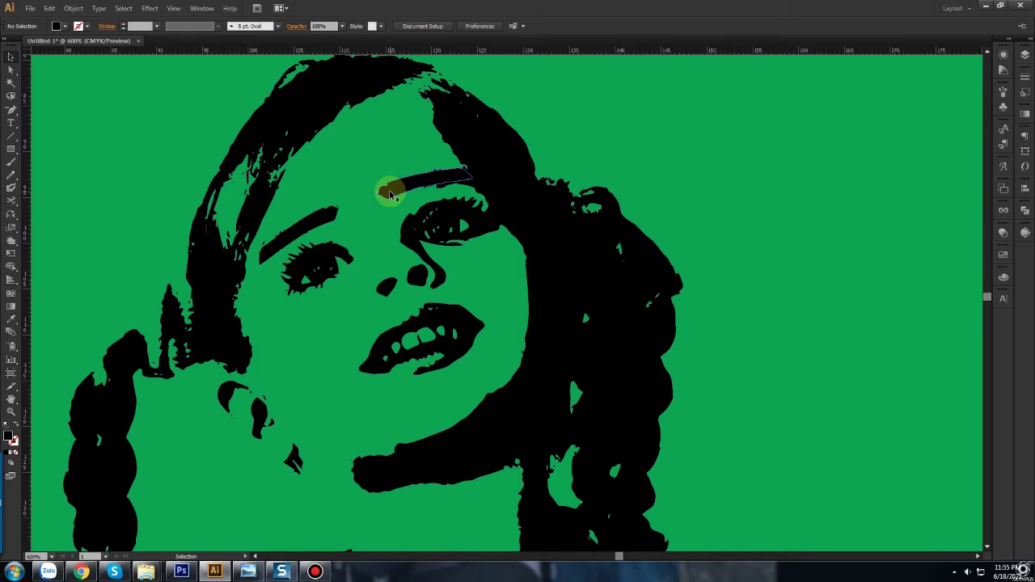
pyautogui.click(312, 232)
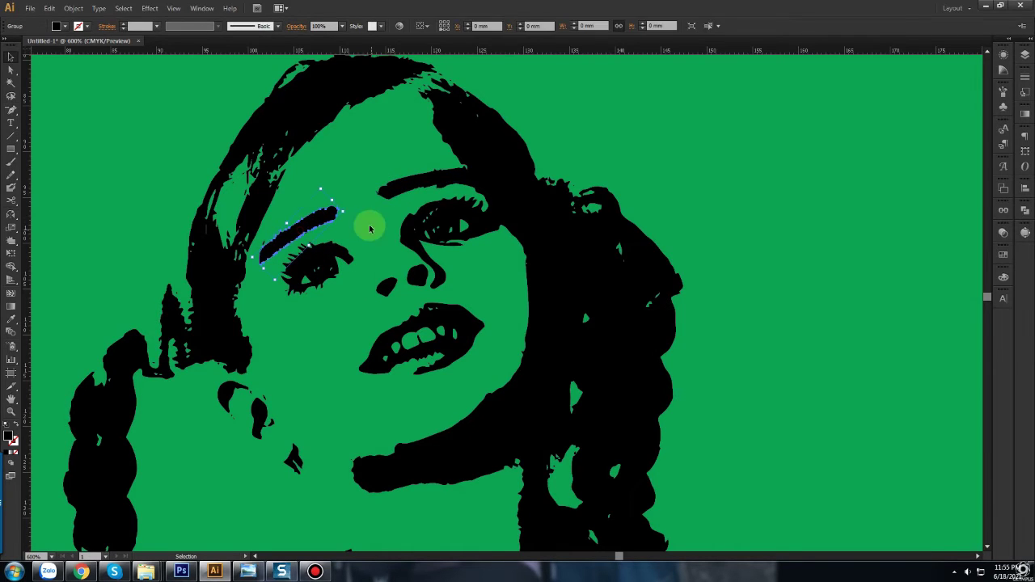
pyautogui.keyDown('shift'); pyautogui.click(460, 176); pyautogui.keyUp('shift')
pyautogui.scroll(3, 453, 180)
pyautogui.scroll(2, 452, 179)
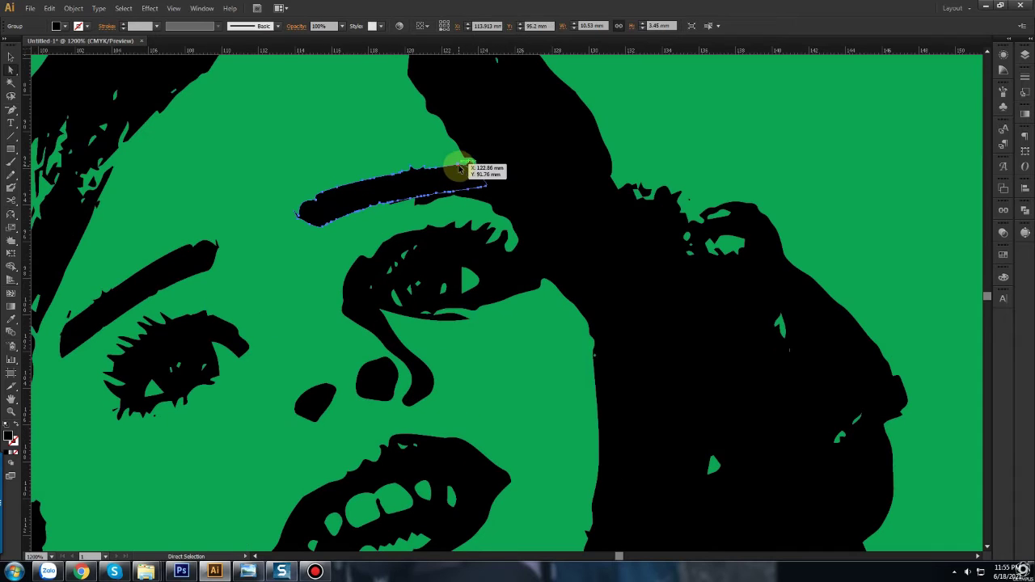
pyautogui.moveTo(457, 167)
pyautogui.mouseDown()
pyautogui.moveTo(416, 161)
pyautogui.moveTo(436, 167)
pyautogui.mouseUp()
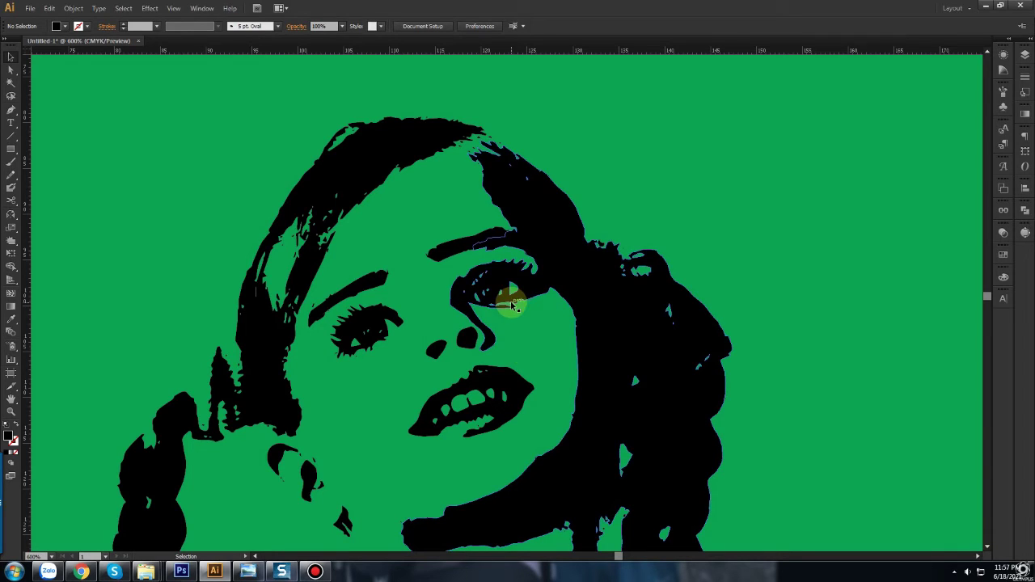
# Step: Draw a new curved lash beside the eye with the Pen tool, Alt-converting its anchor
pyautogui.press('p')
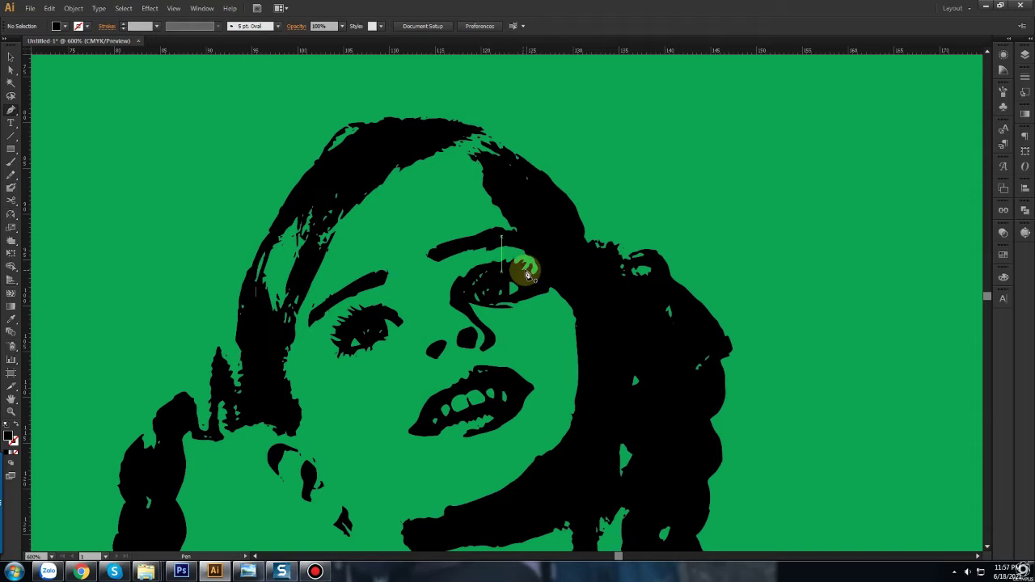
pyautogui.scroll(3, 524, 267)
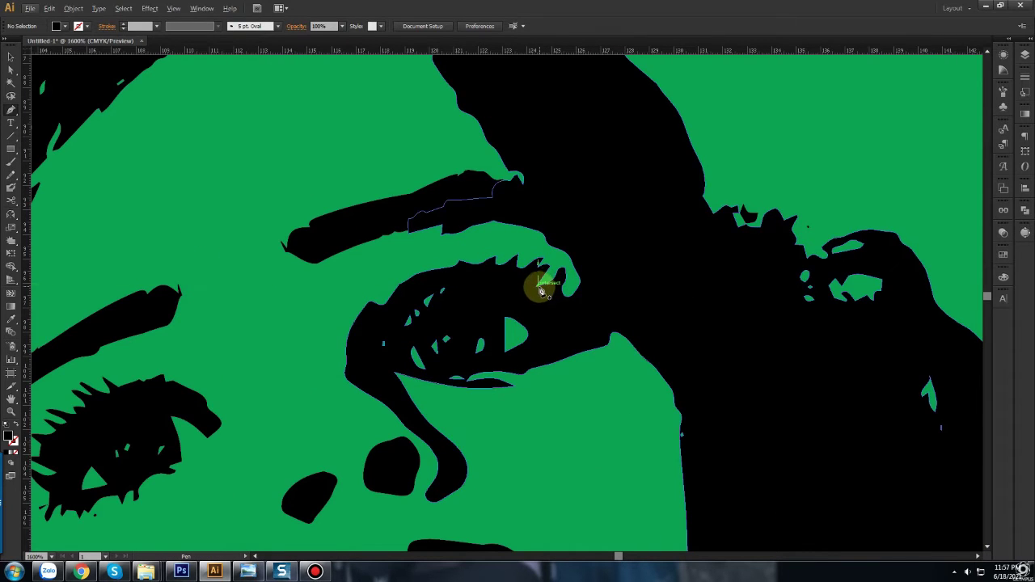
pyautogui.moveTo(537, 285)
pyautogui.mouseDown()
pyautogui.moveTo(560, 263)
pyautogui.moveTo(558, 242)
pyautogui.moveTo(562, 293)
pyautogui.mouseUp()
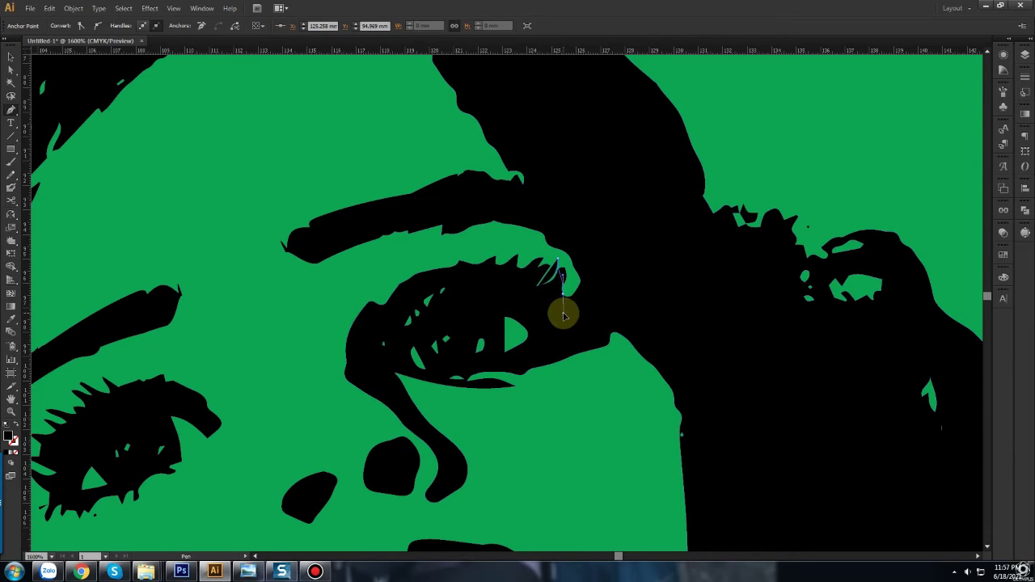
pyautogui.press('alt')
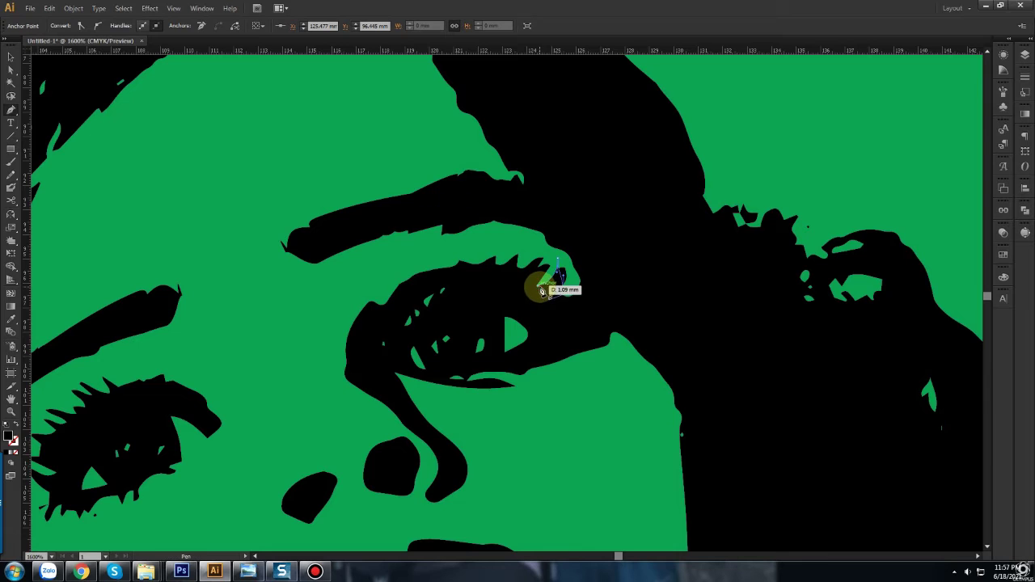
pyautogui.moveTo(541, 291); pyautogui.dragTo(593, 351)
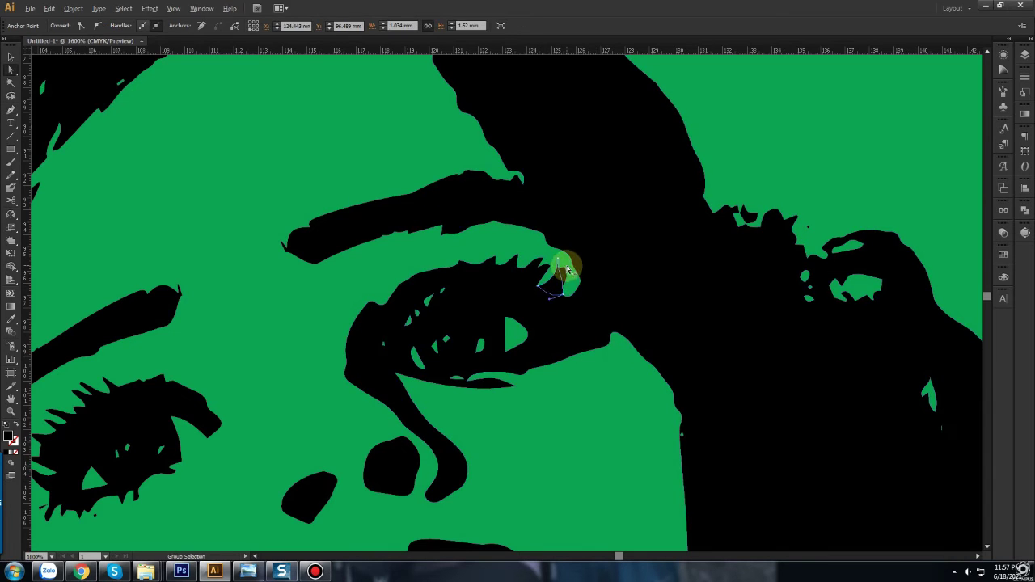
pyautogui.scroll(3, 566, 271)
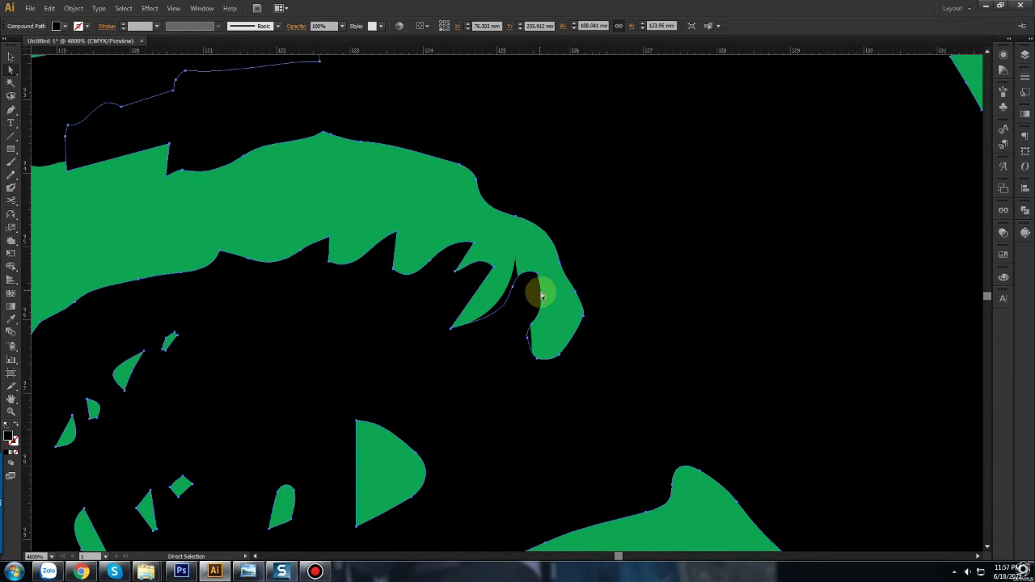
pyautogui.moveTo(508, 295); pyautogui.dragTo(512, 241)
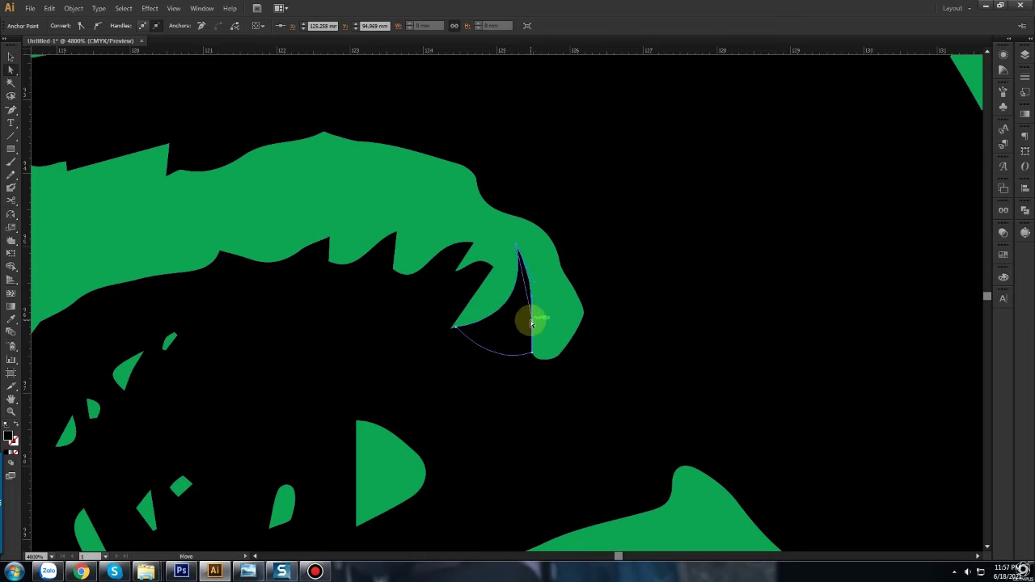
# Step: Drag the eye outline's anchors into sharper upper-left lash spikes with Direct Selection
pyautogui.scroll(-5, 531, 324)
pyautogui.scroll(4, 617, 331)
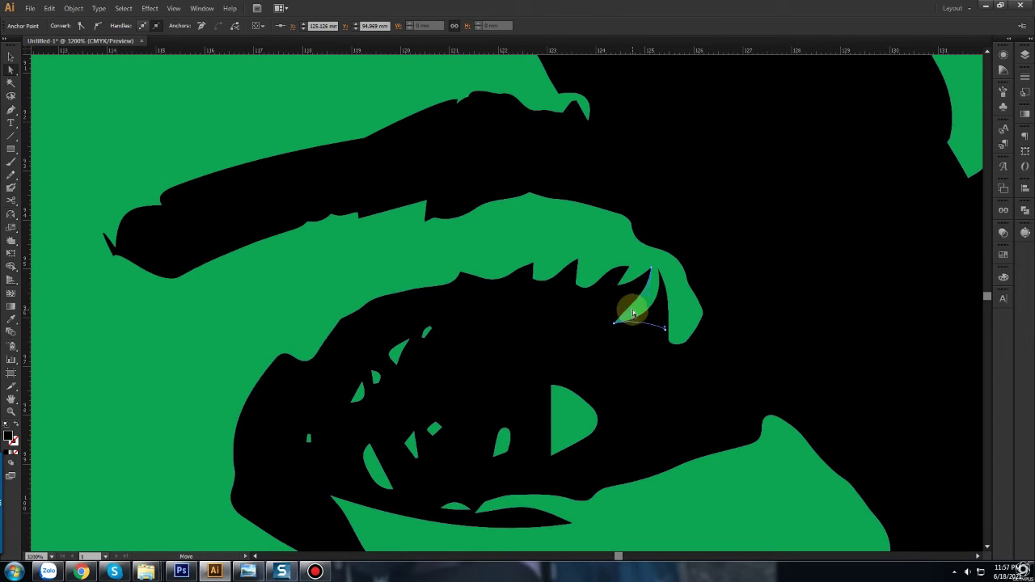
pyautogui.click(543, 277)
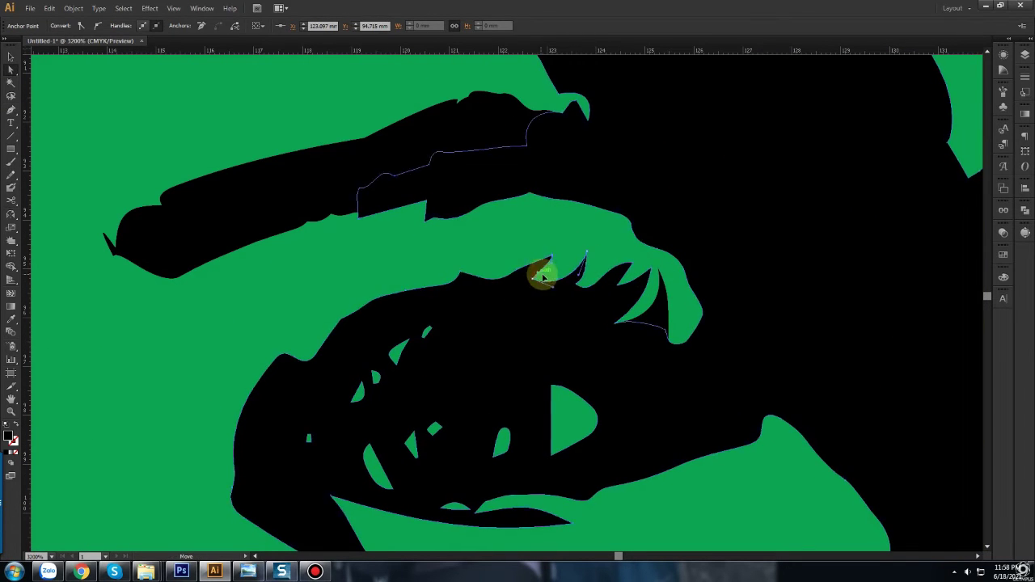
pyautogui.scroll(-4, 543, 278)
pyautogui.scroll(4, 644, 365)
pyautogui.click(332, 407)
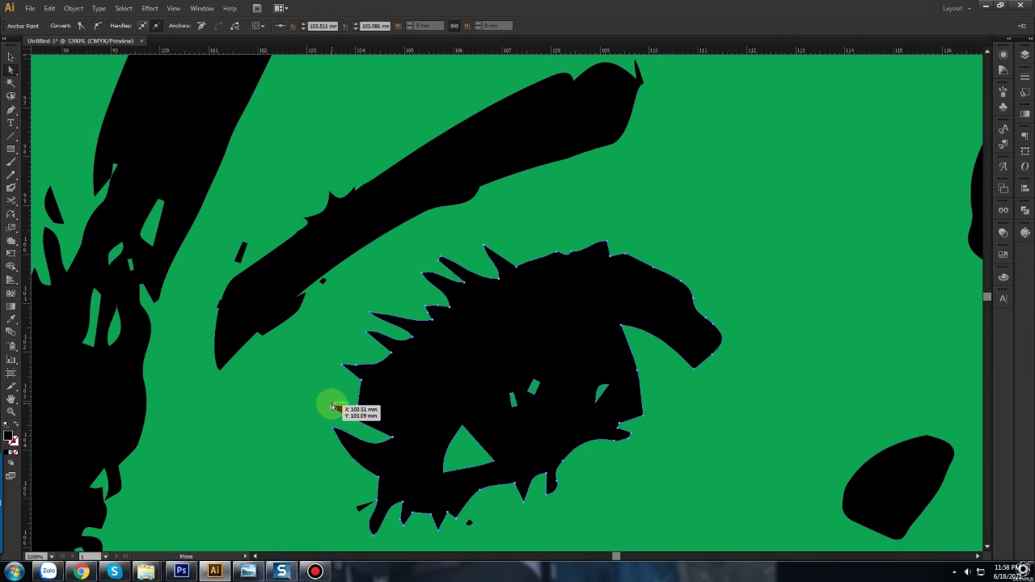
pyautogui.moveTo(332, 407); pyautogui.dragTo(320, 401)
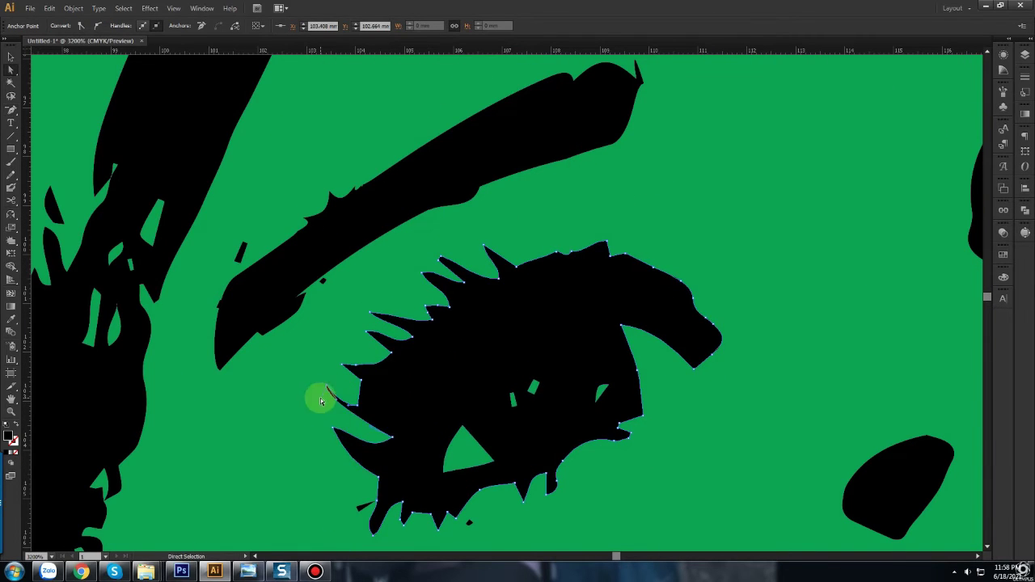
pyautogui.moveTo(423, 275)
pyautogui.mouseDown()
pyautogui.moveTo(404, 287)
pyautogui.moveTo(416, 300)
pyautogui.mouseUp()
pyautogui.scroll(-3, 483, 316)
pyautogui.scroll(3, 536, 316)
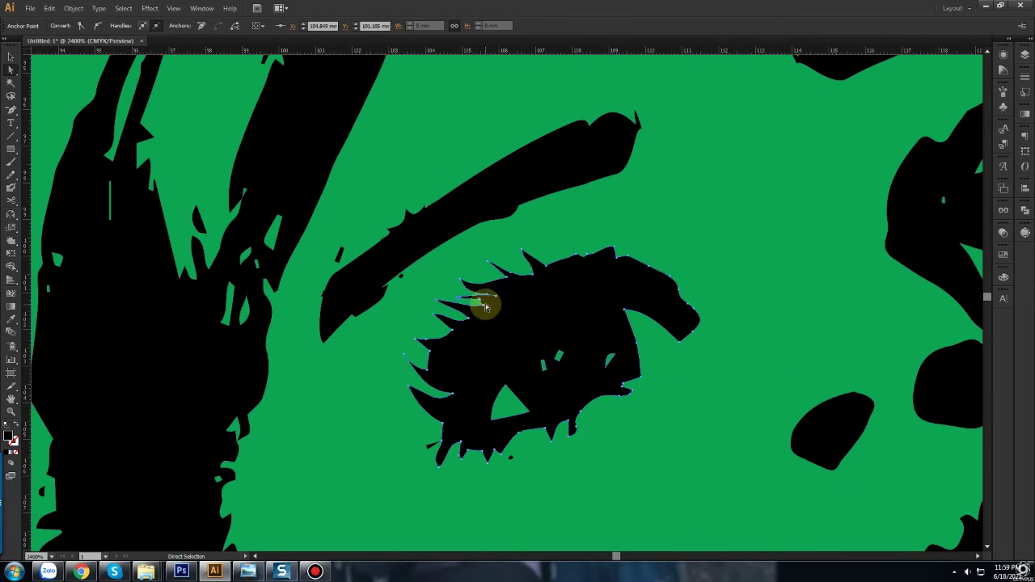
pyautogui.scroll(3, 485, 306)
pyautogui.moveTo(474, 278); pyautogui.dragTo(457, 275)
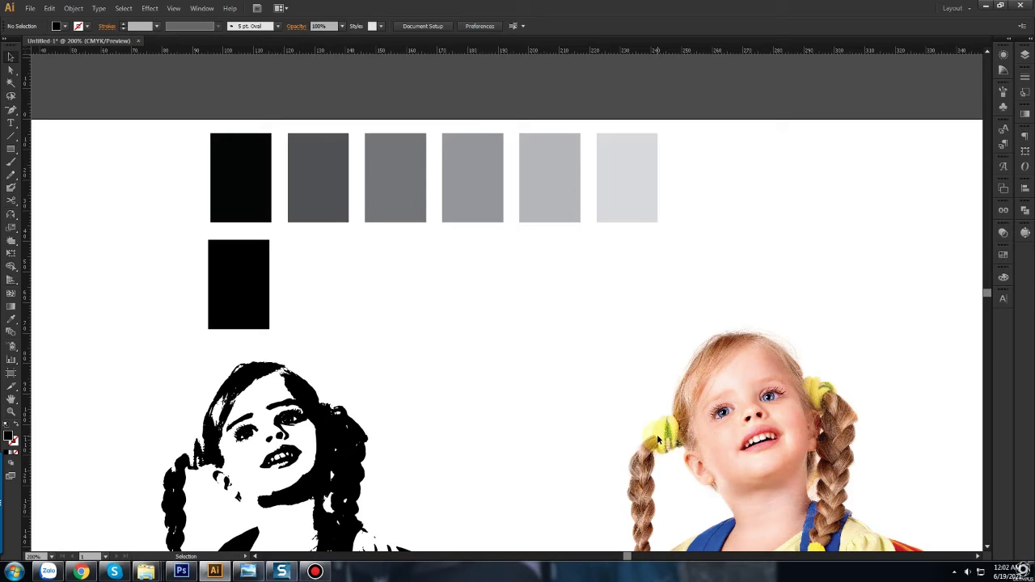
# Step: Compare the black-to-white blend row with the placed gray swatch image, undoing two changes
pyautogui.click(227, 293)
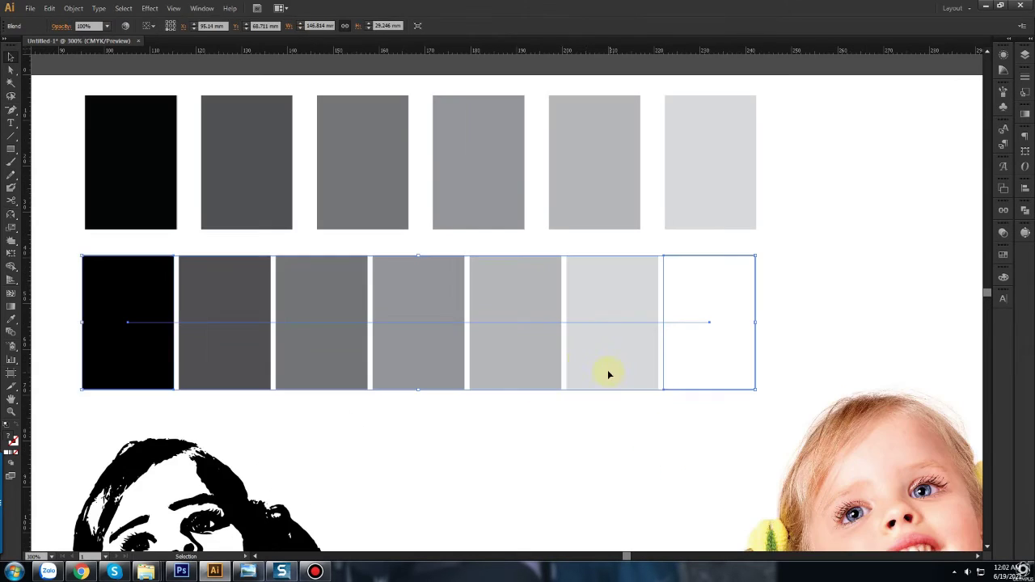
pyautogui.click(555, 220)
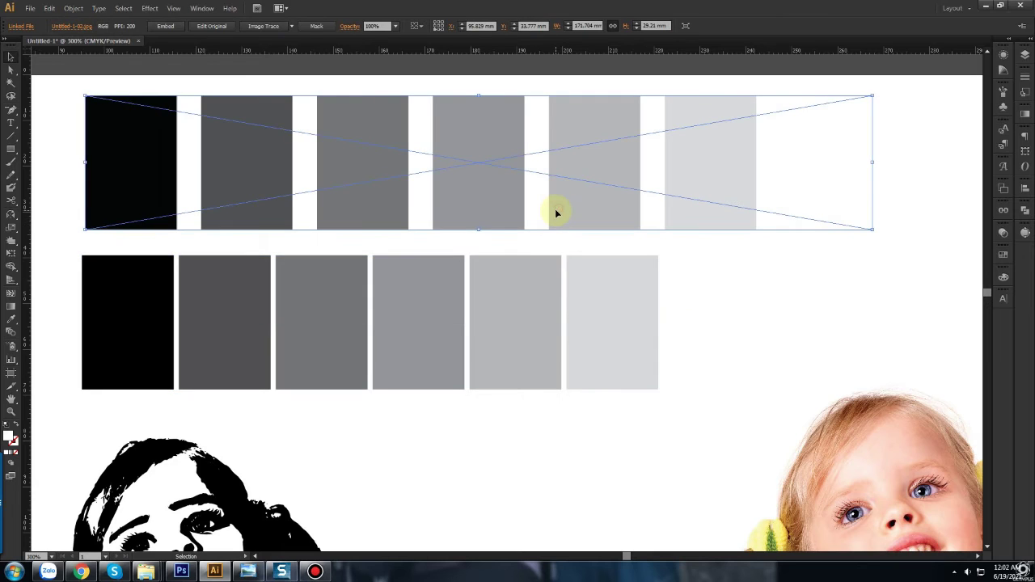
pyautogui.hotkey('ctrl', 'z')
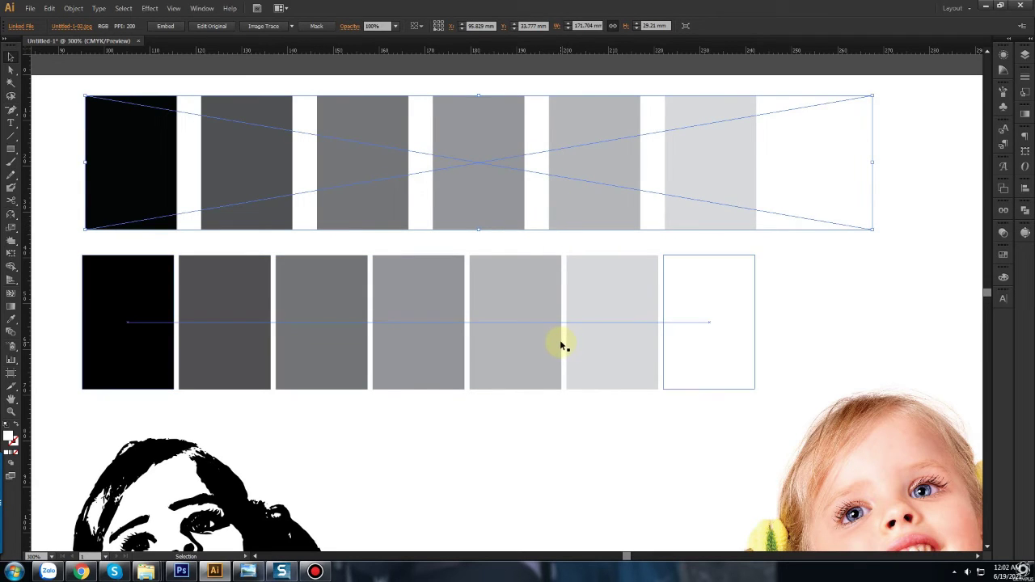
pyautogui.hotkey('ctrl', 'z')
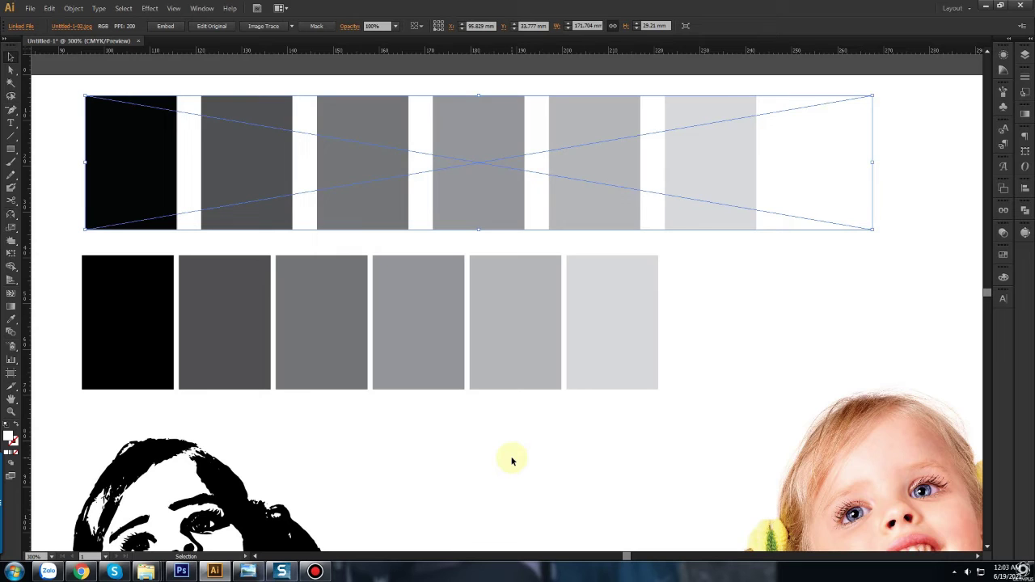
pyautogui.moveTo(876, 294); pyautogui.dragTo(25, 346)
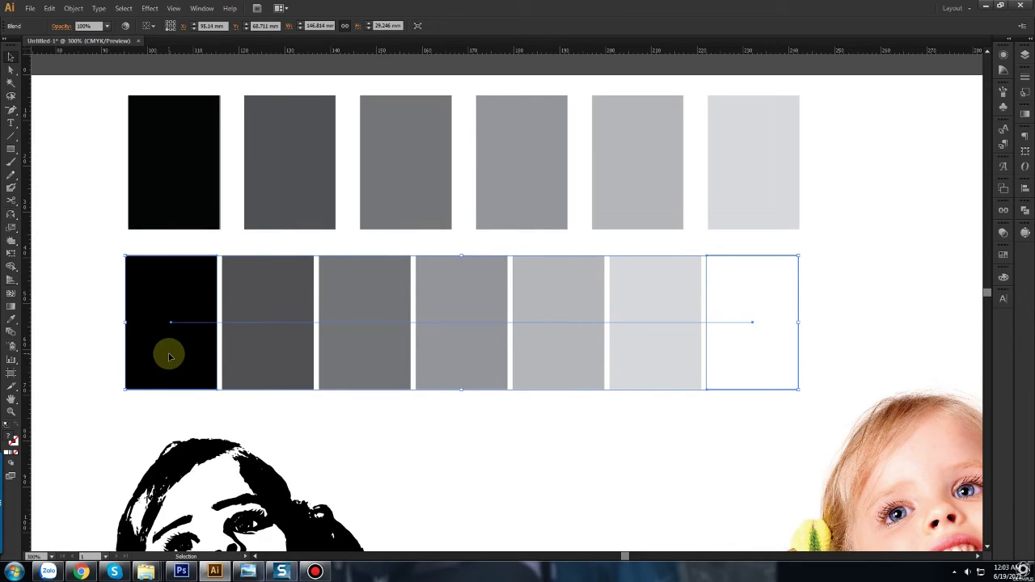
# Step: Trace the gray swatches with Black and White Logo, then lower the Photoshop Levels white input
pyautogui.click(411, 169)
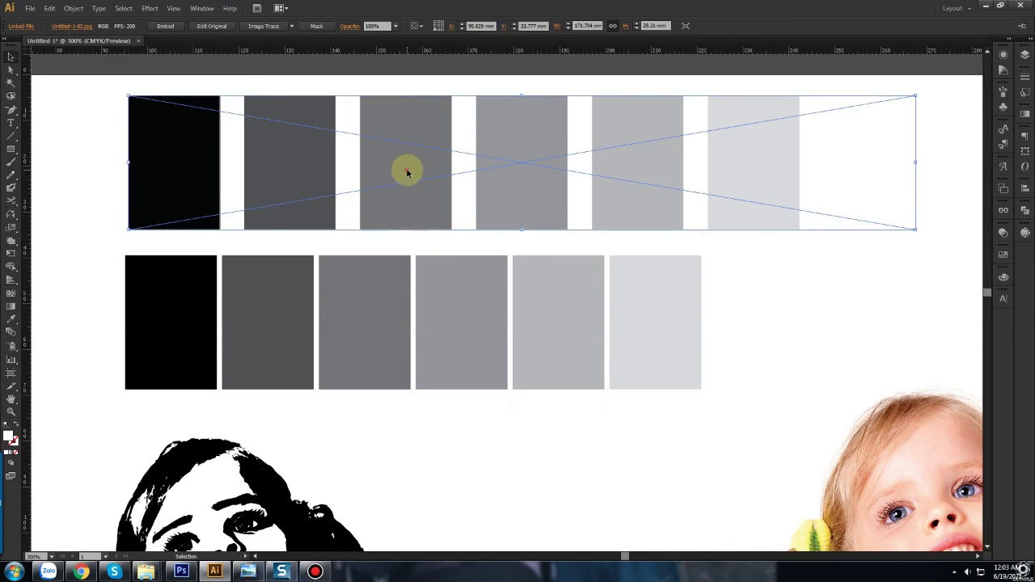
pyautogui.click(291, 26)
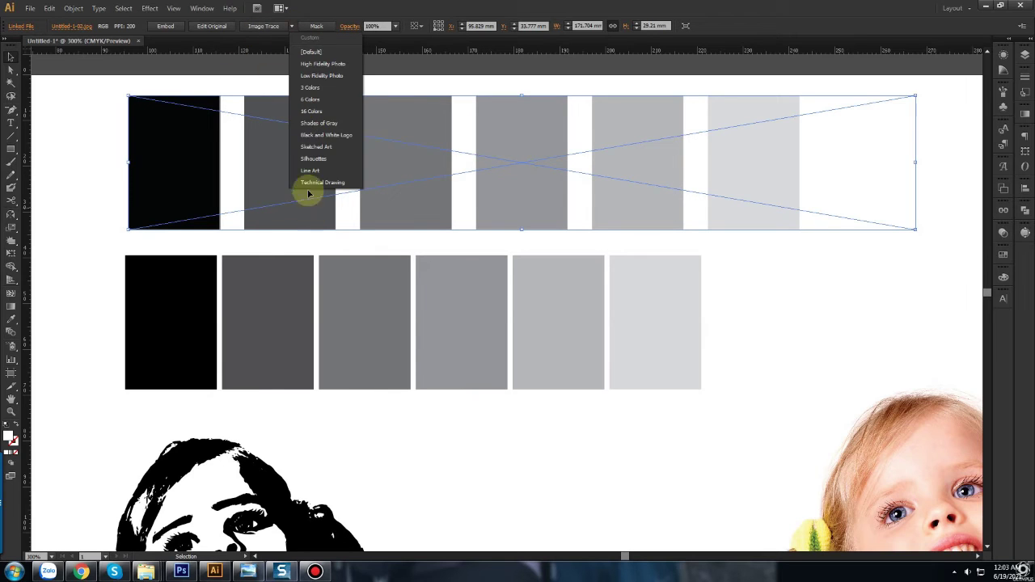
pyautogui.click(338, 134)
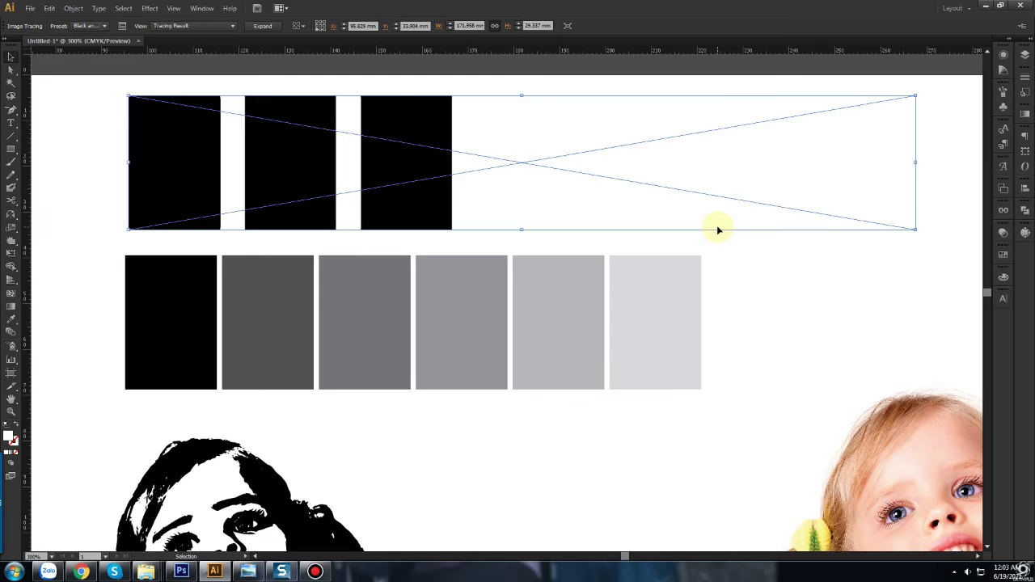
pyautogui.click(368, 355)
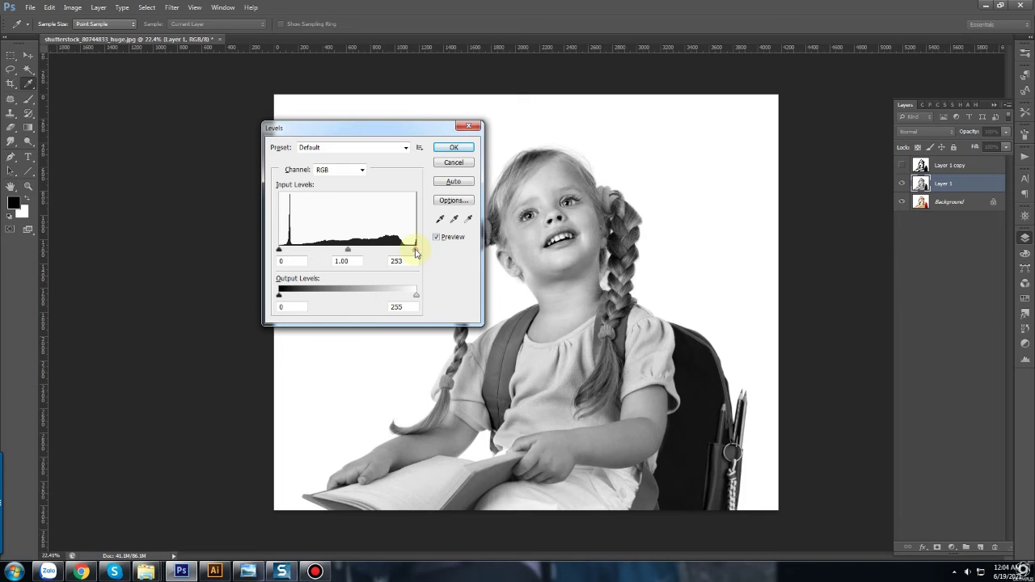
pyautogui.moveTo(415, 249); pyautogui.dragTo(382, 255)
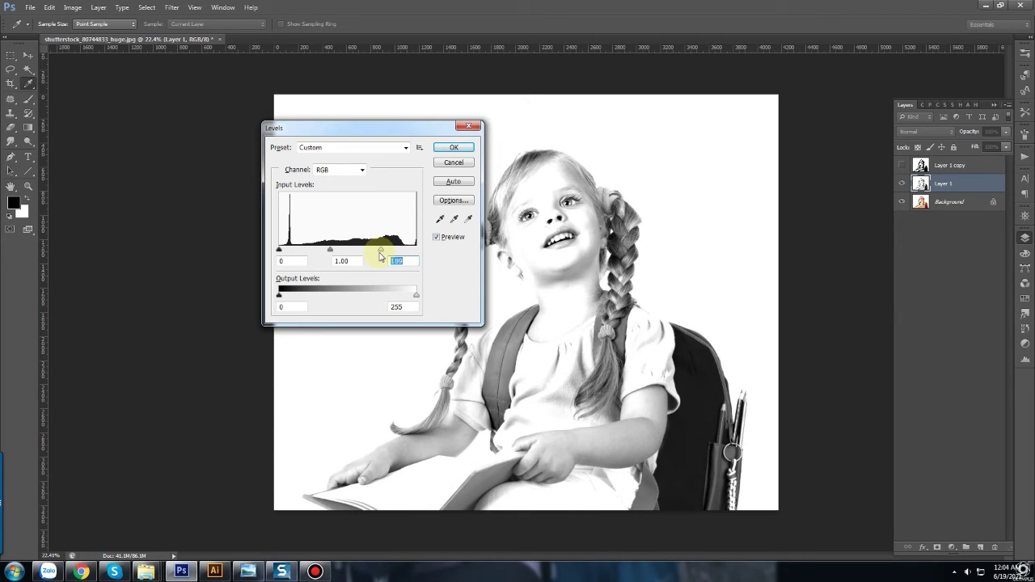
# Step: Raise the Levels black input, apply the adjustment, and return to Illustrator
pyautogui.moveTo(279, 249); pyautogui.dragTo(307, 253)
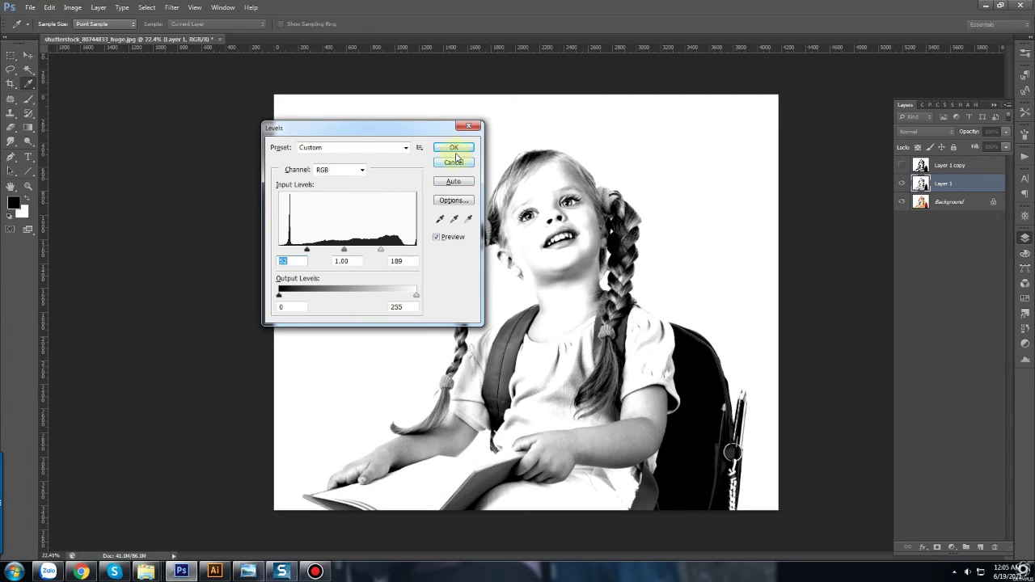
pyautogui.click(454, 147)
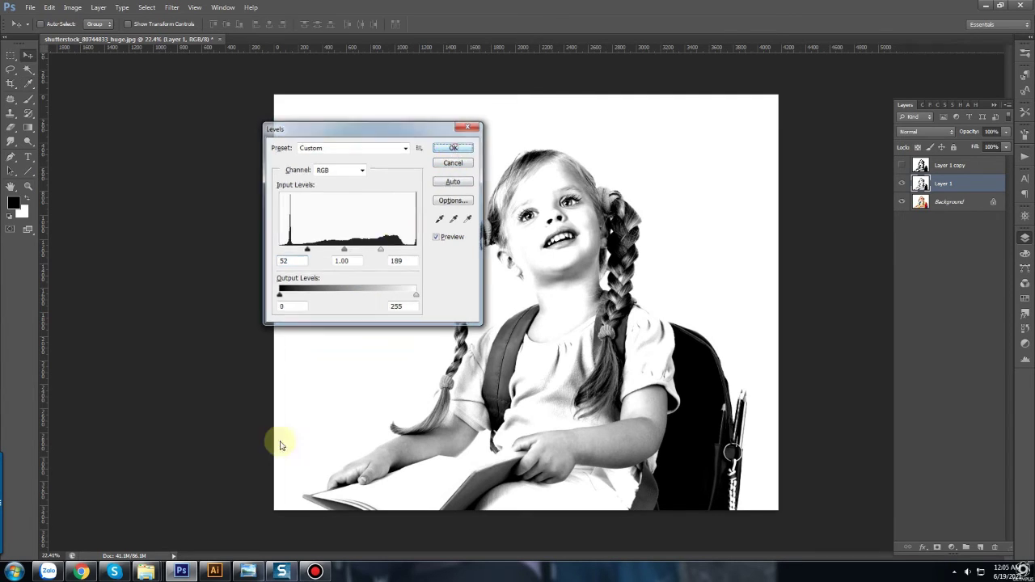
pyautogui.click(215, 571)
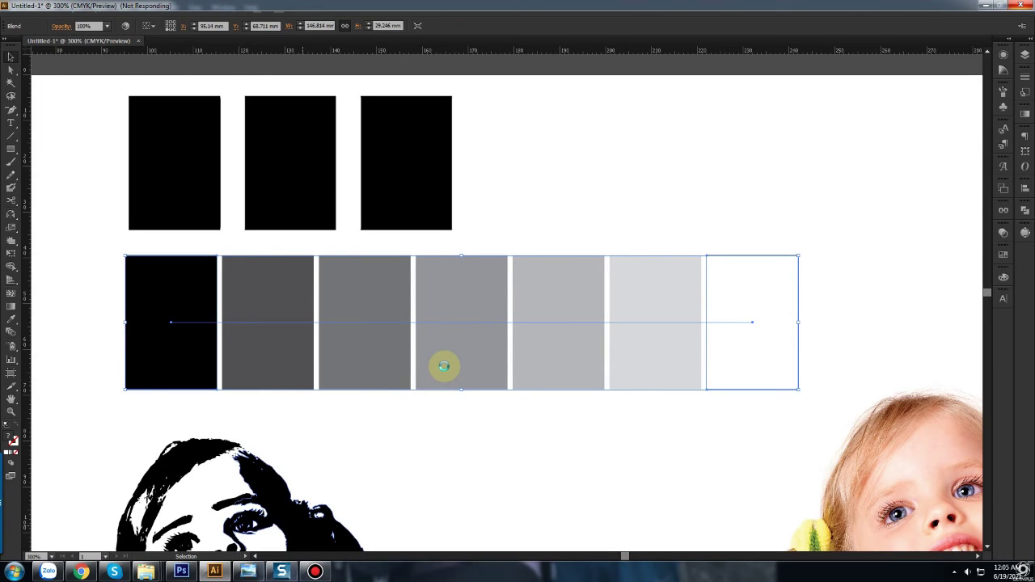
pyautogui.hotkey('alt', 'Tab')
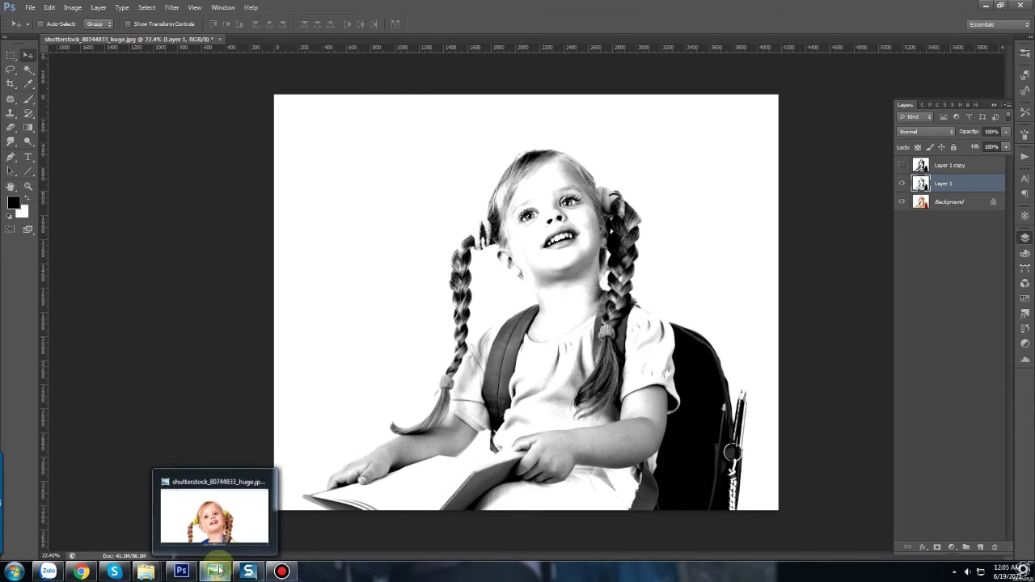